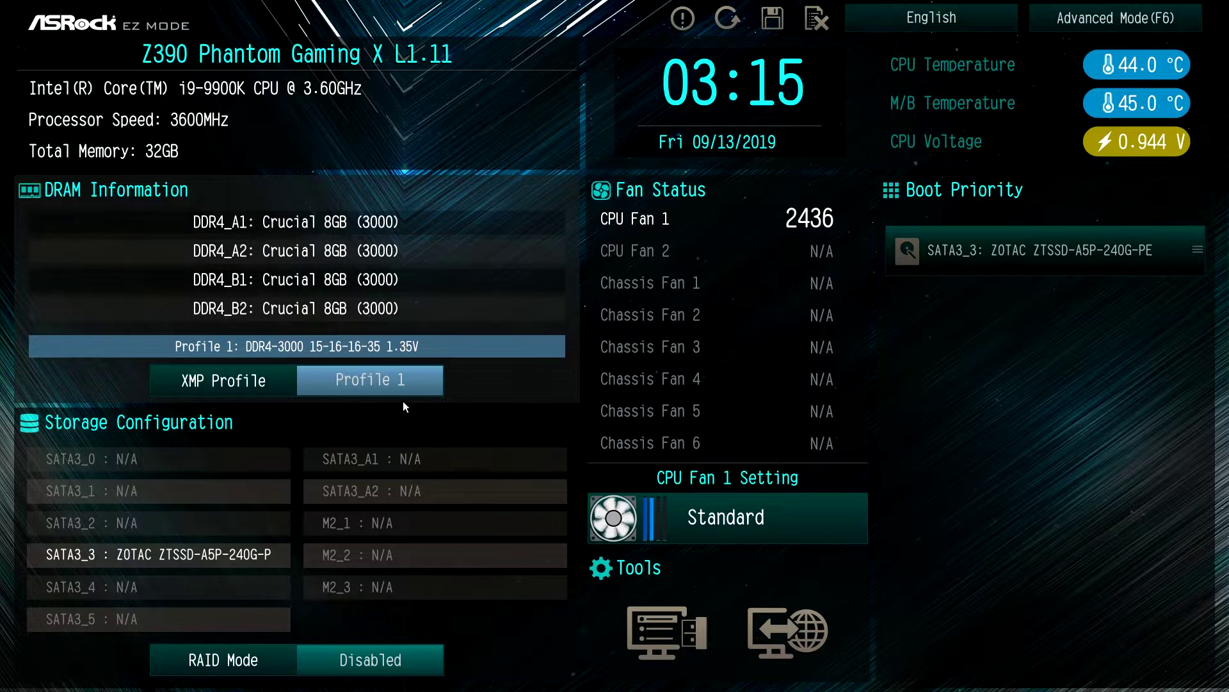
Flip XMP to Auto and back to Profile 1, and cycle CPU Fan 1 back to Standard
left_click(247, 389)
left_click(248, 389)
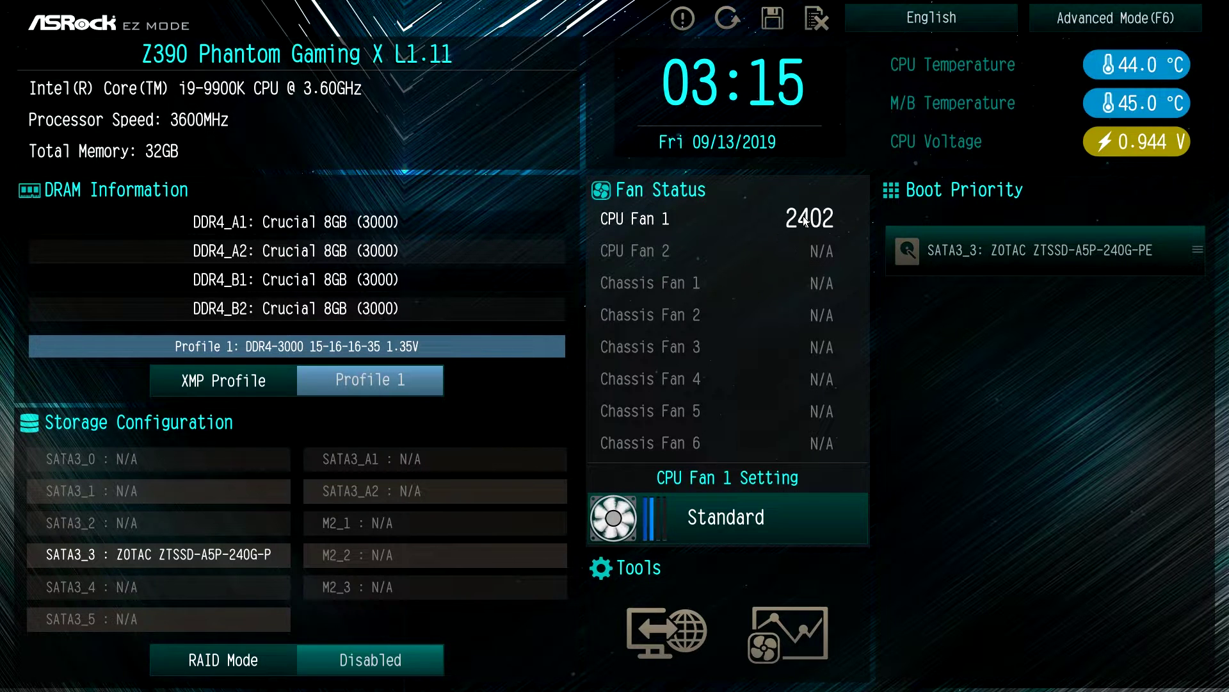
left_click(701, 518)
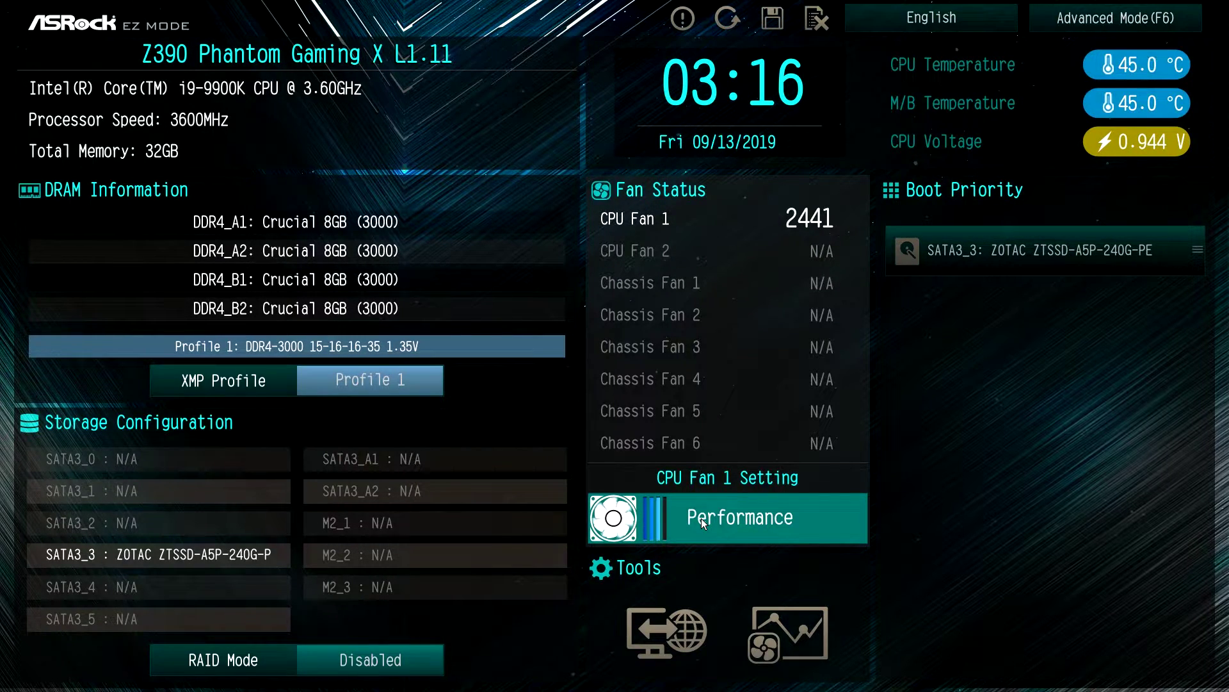
left_click(701, 518)
left_click(701, 518)
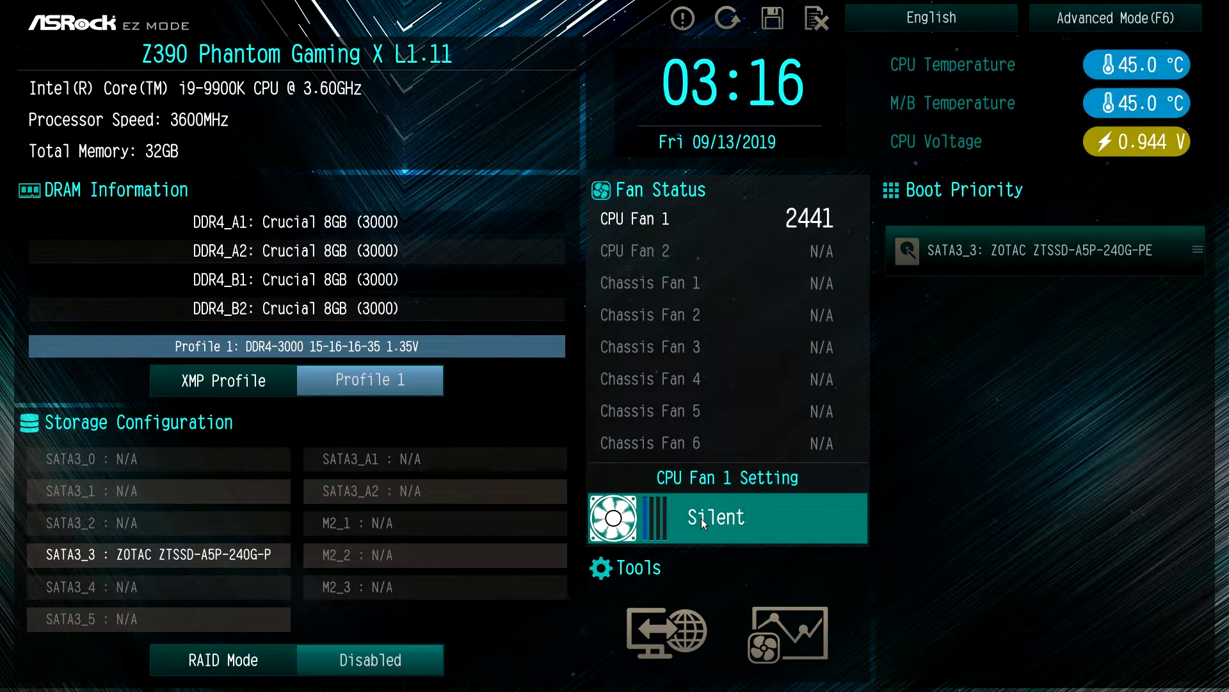
left_click(701, 518)
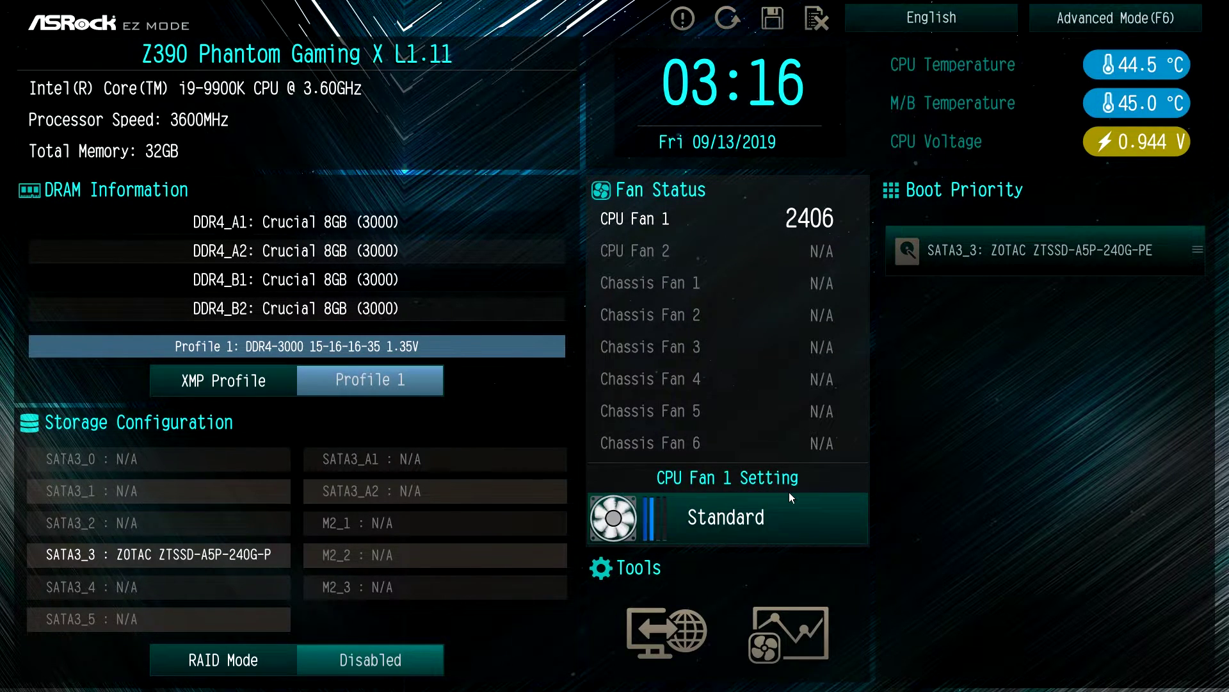
scroll(650, 615, "down", 1)
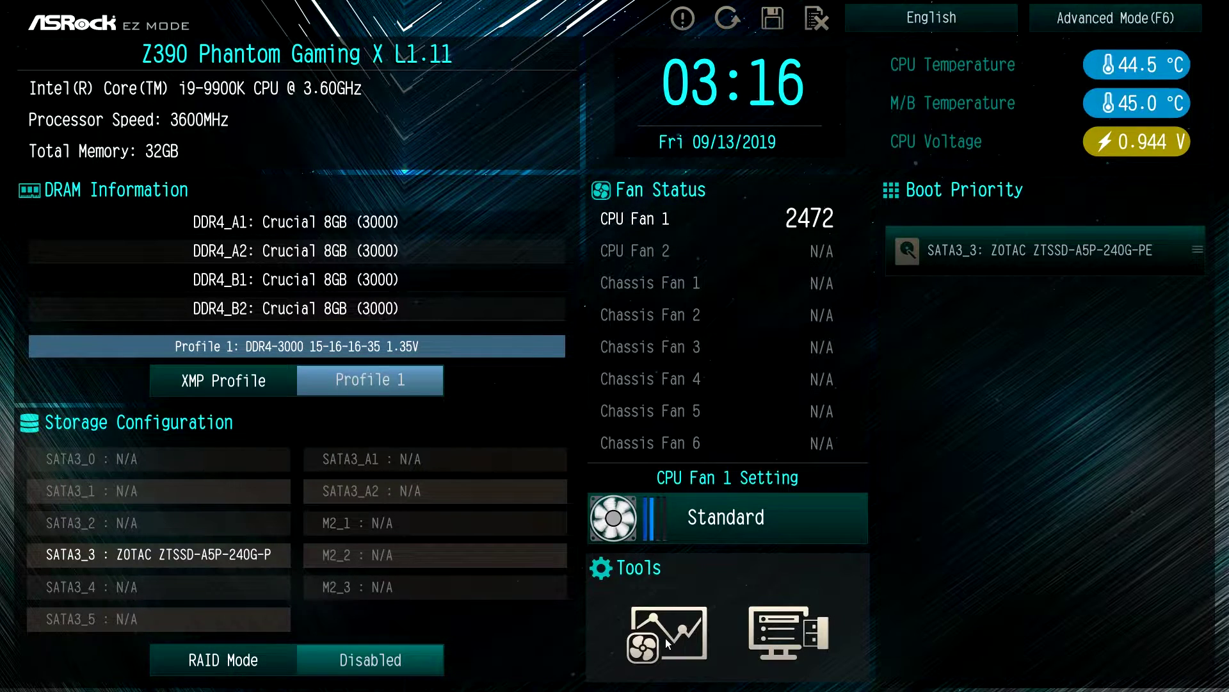
Open the full Tools overview, then dismiss it with Esc
left_click(799, 639)
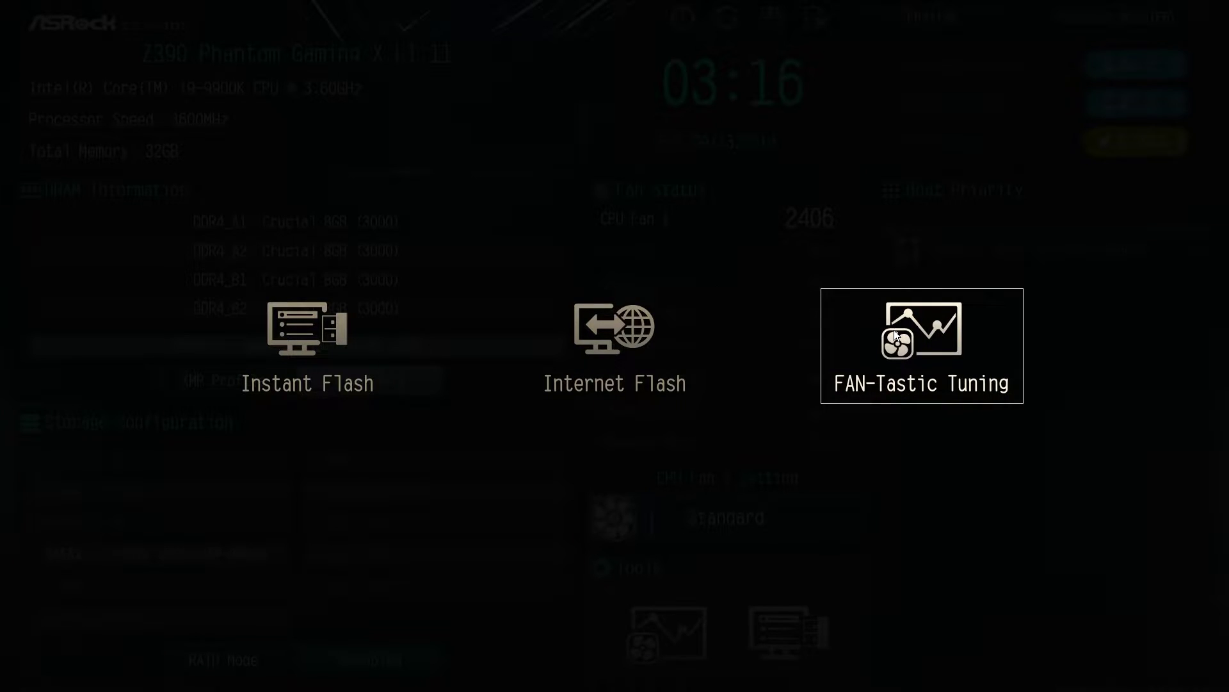
key("Escape")
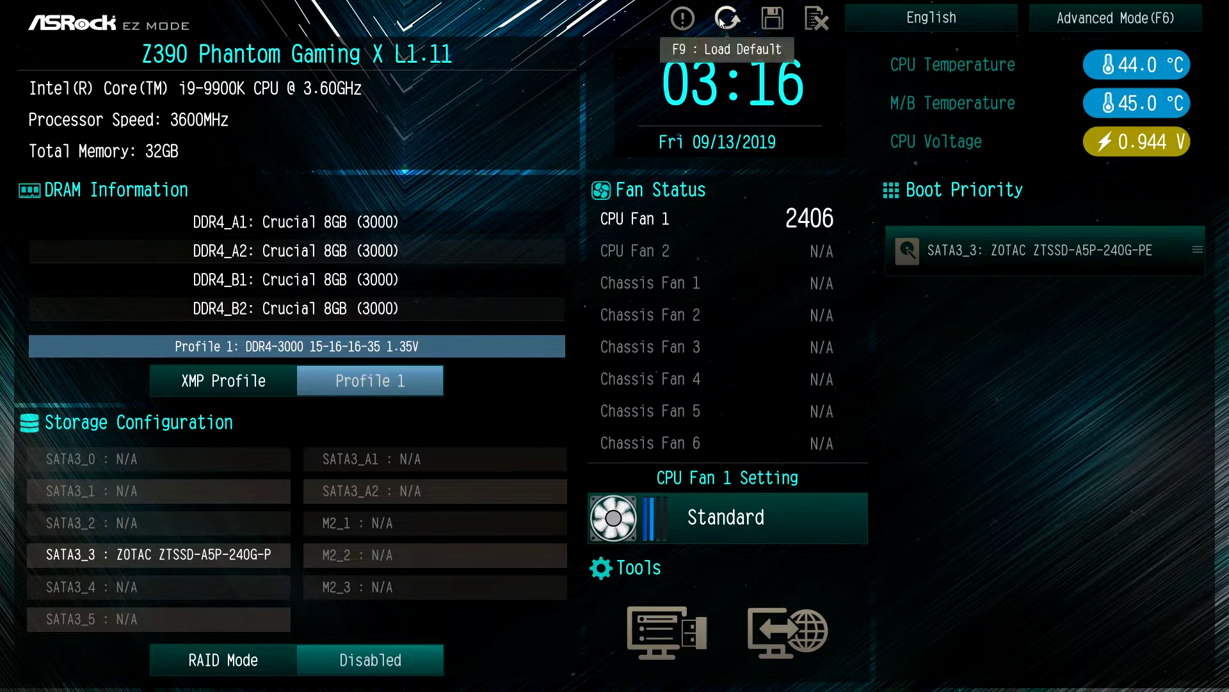
left_click(692, 18)
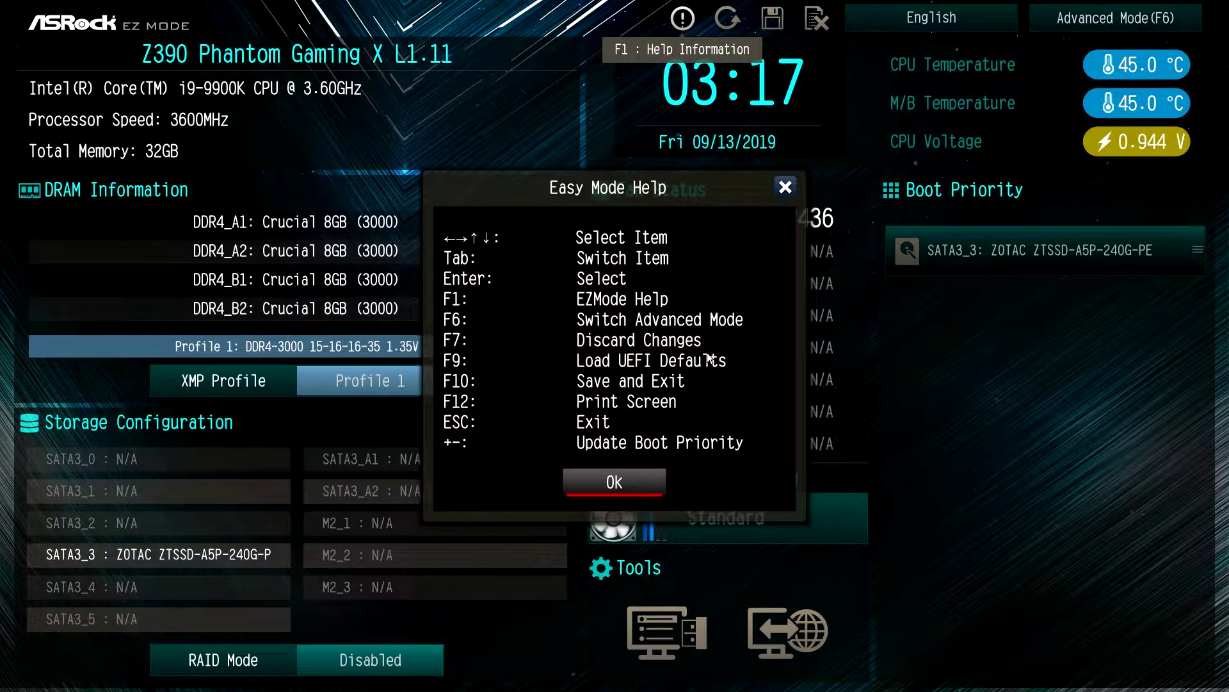
left_click(785, 189)
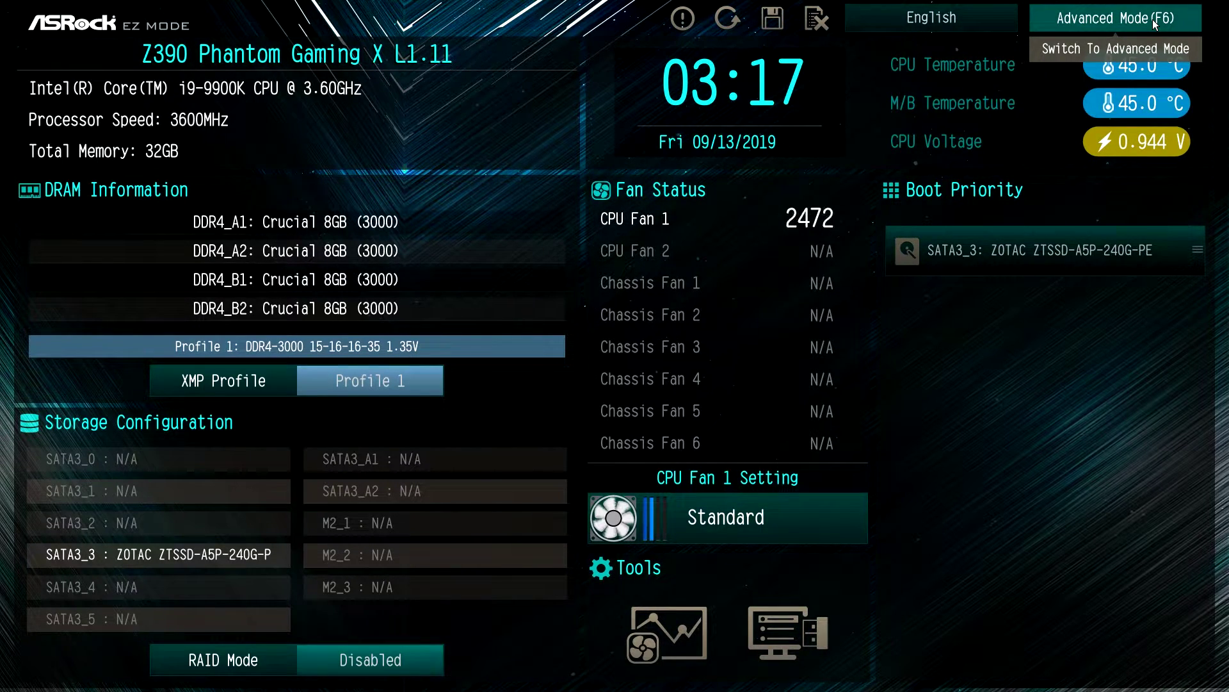
Enter Advanced Mode, view My Favorite, and return to the Main information page
left_click(1155, 23)
key("F6")
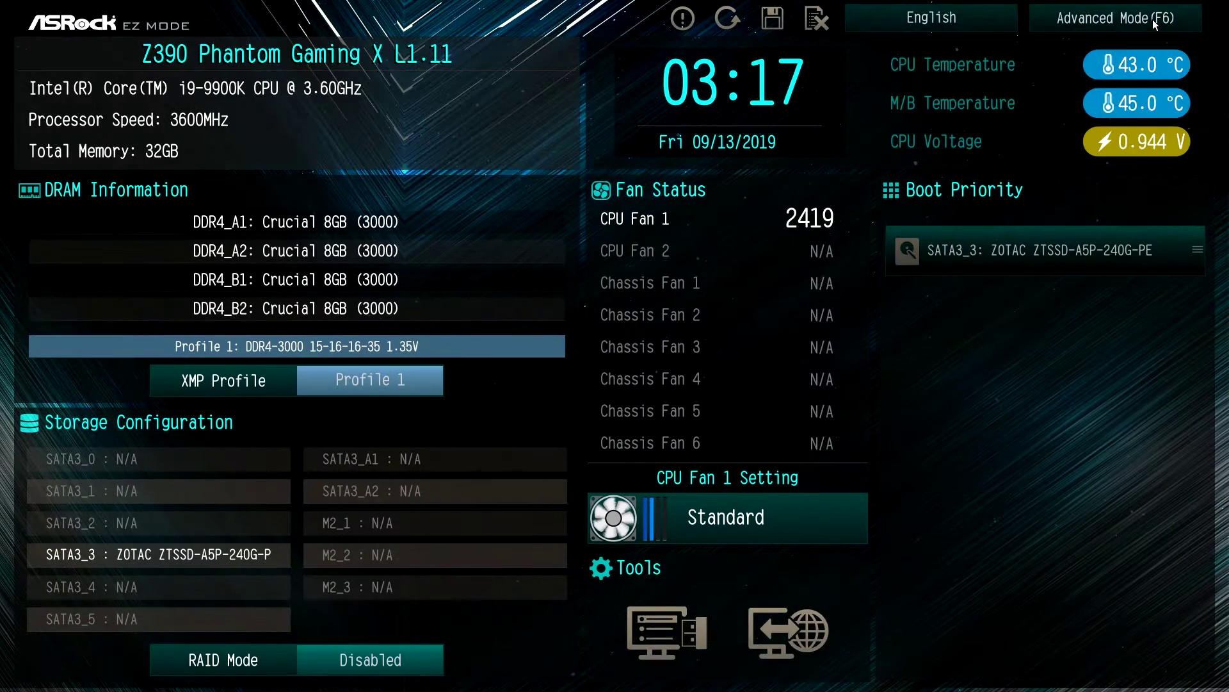
left_click(1152, 19)
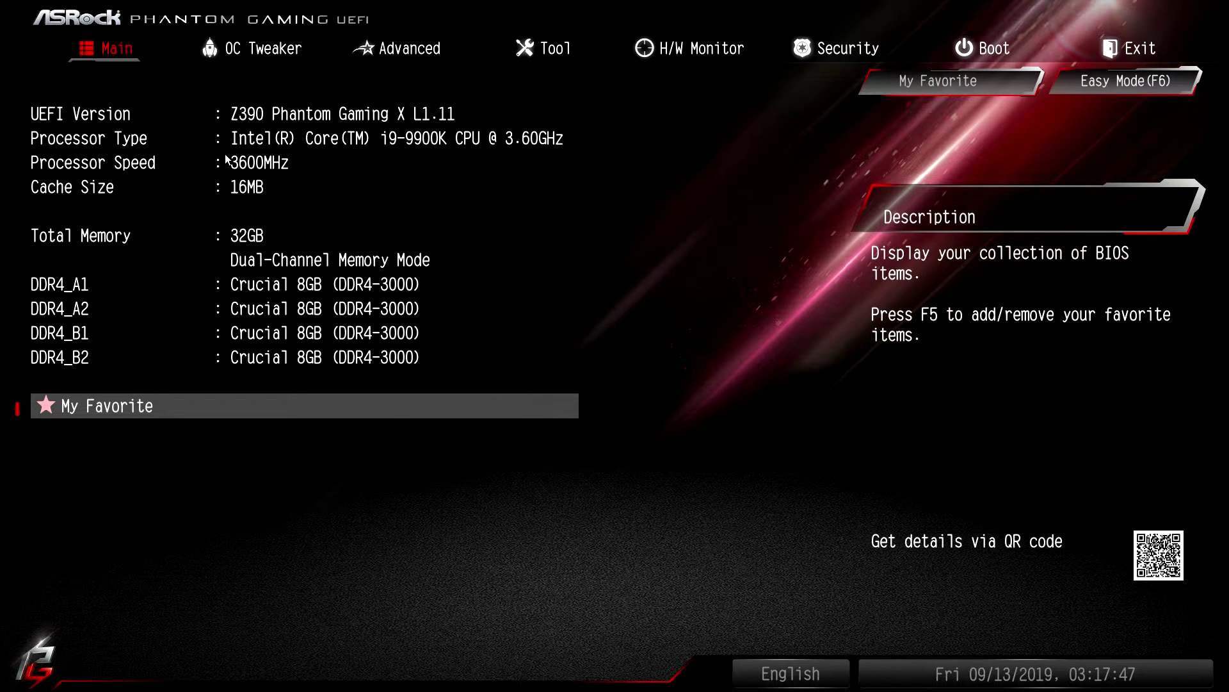
left_click(100, 415)
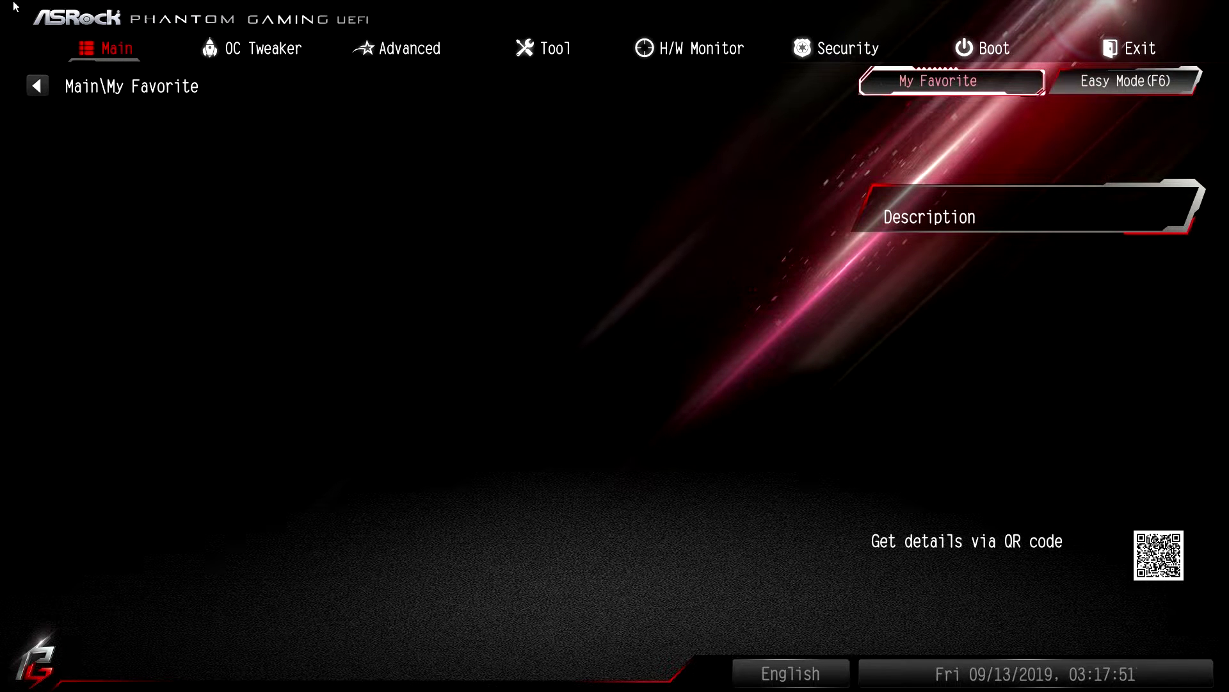
left_click(38, 85)
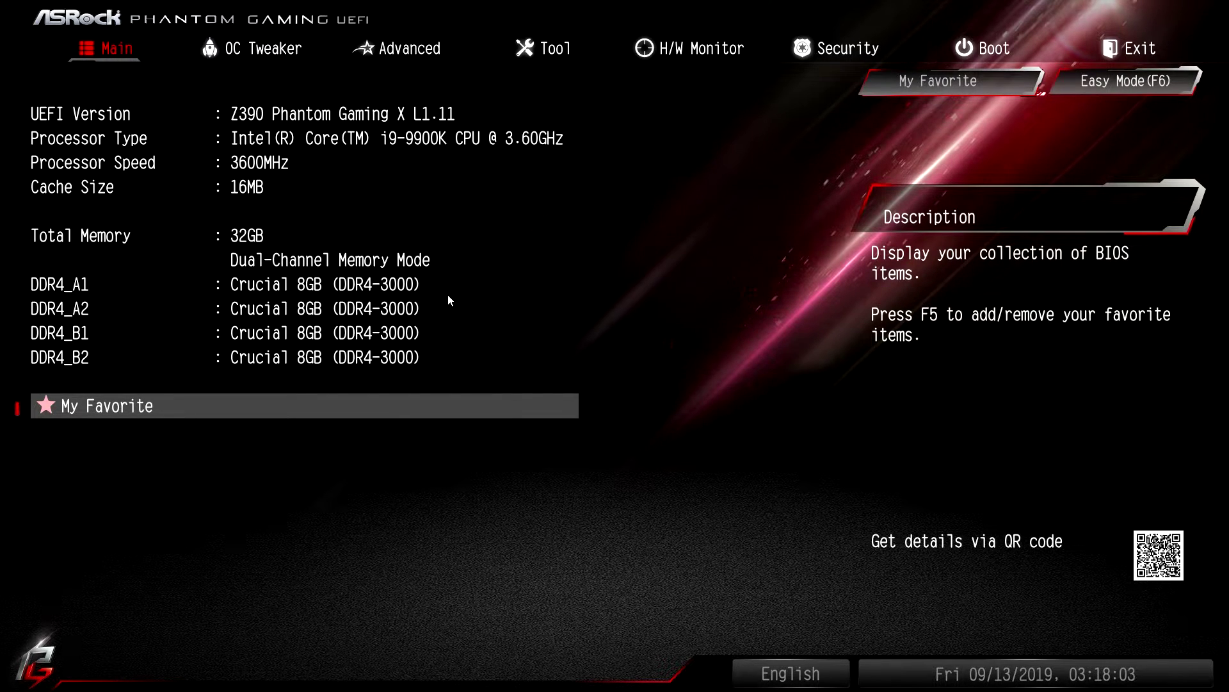
left_click(236, 54)
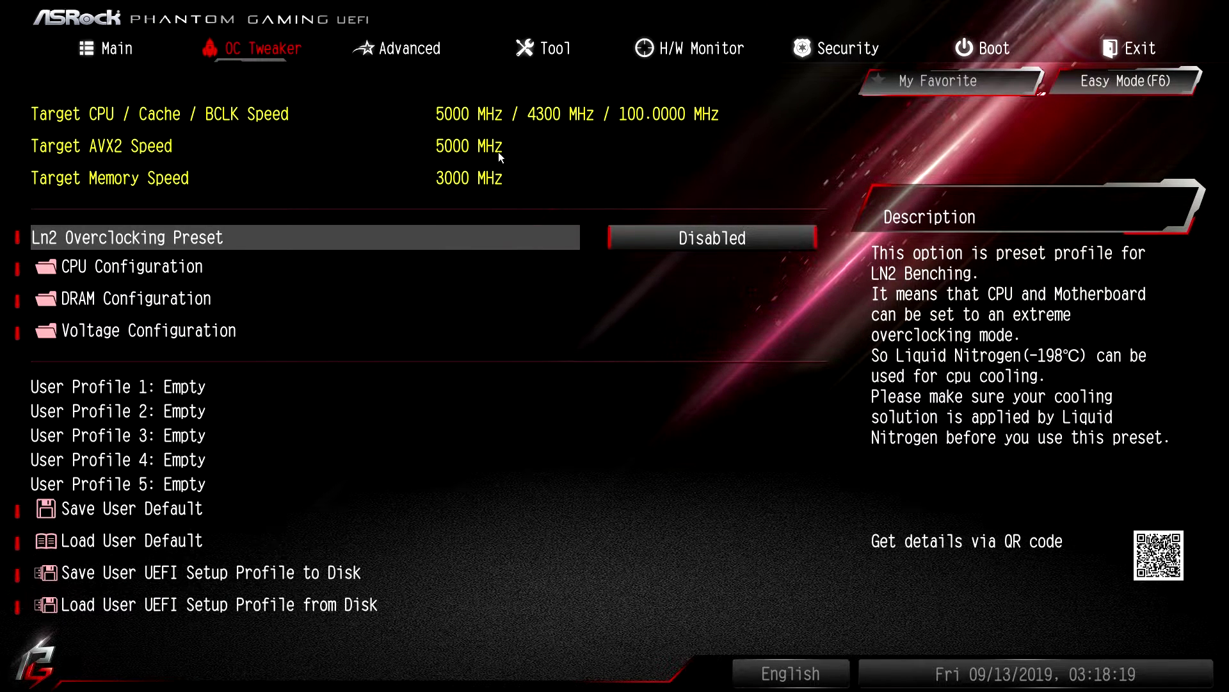
key("Down")
key("Return")
key("Down")
key("Up")
key("Down")
key("Return")
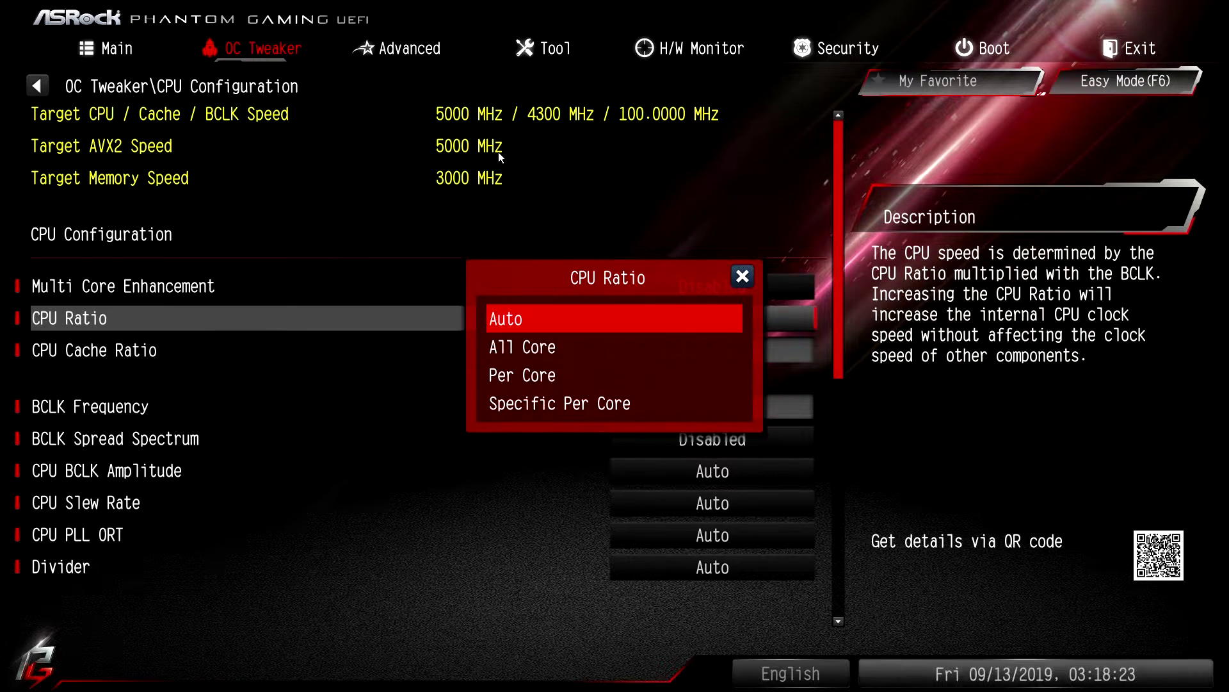
key("Down")
key("Return")
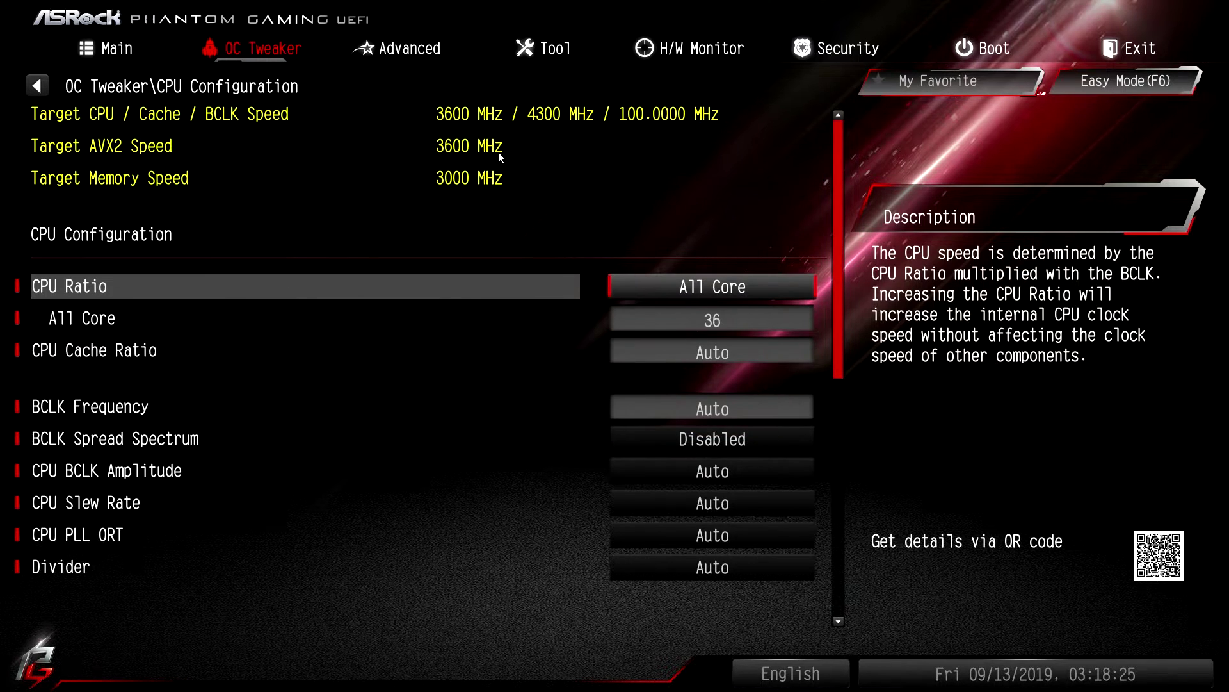
key("Down")
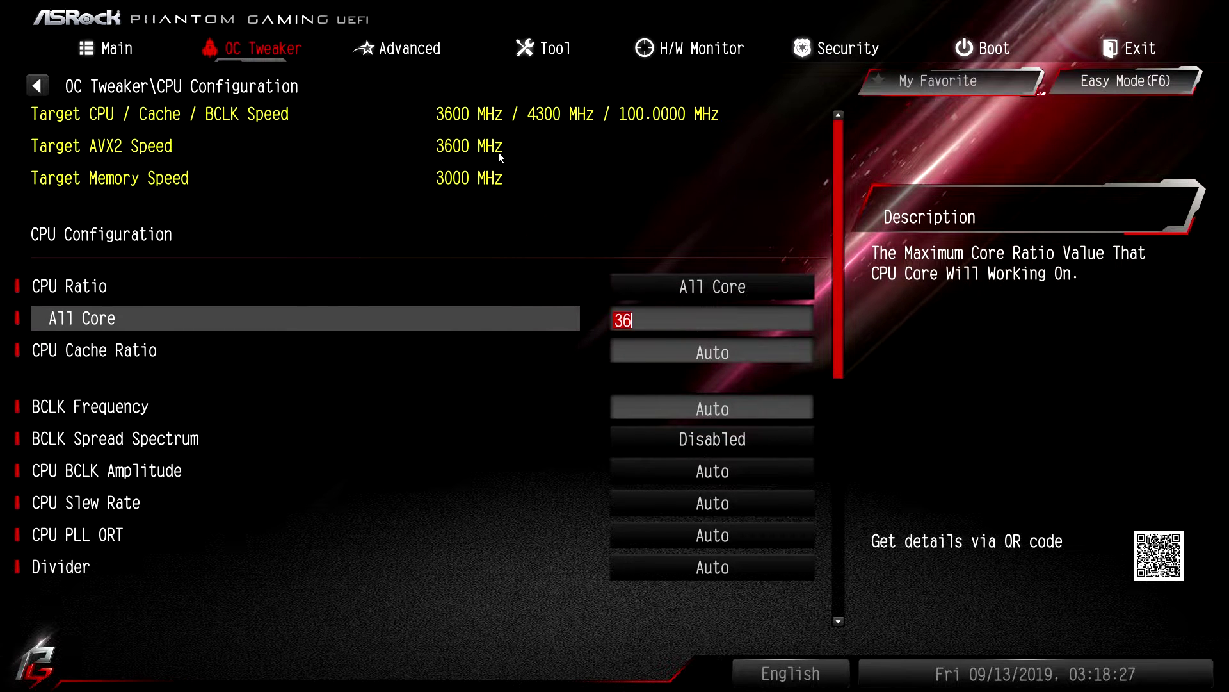
type("45")
key("Up")
key("Return")
key("Up")
key("Return")
Back out to the OC Tweaker list and reopen the CPU Configuration submenu
key("Escape")
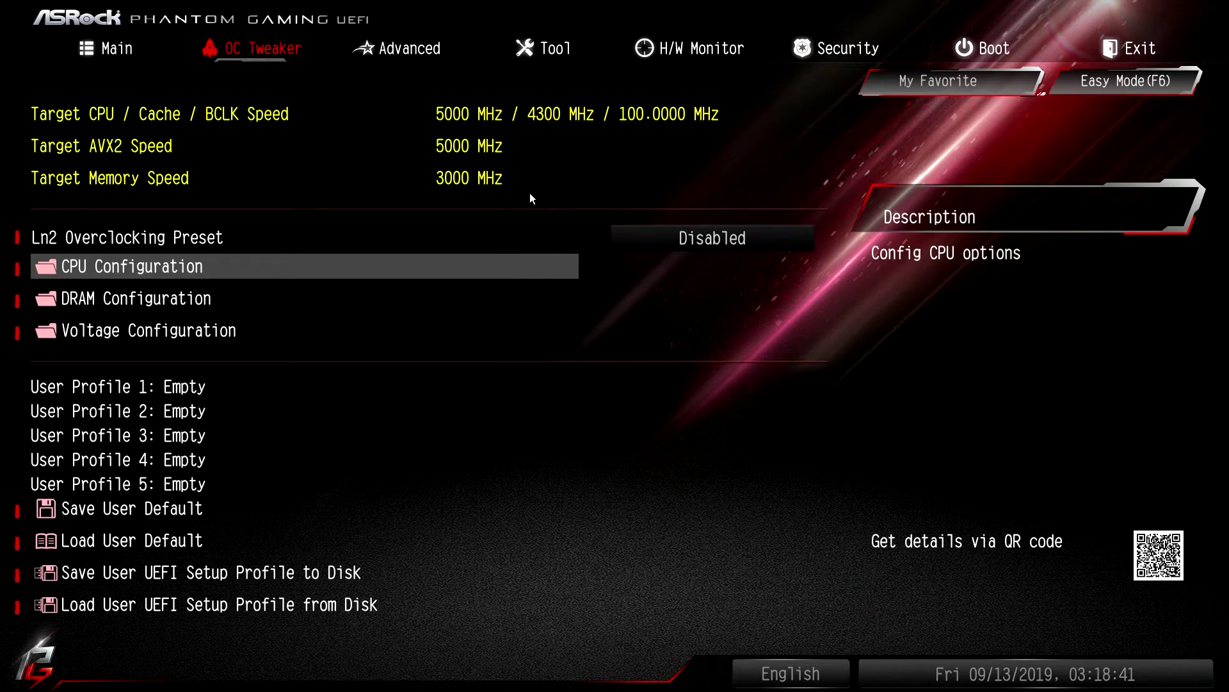
key("Up")
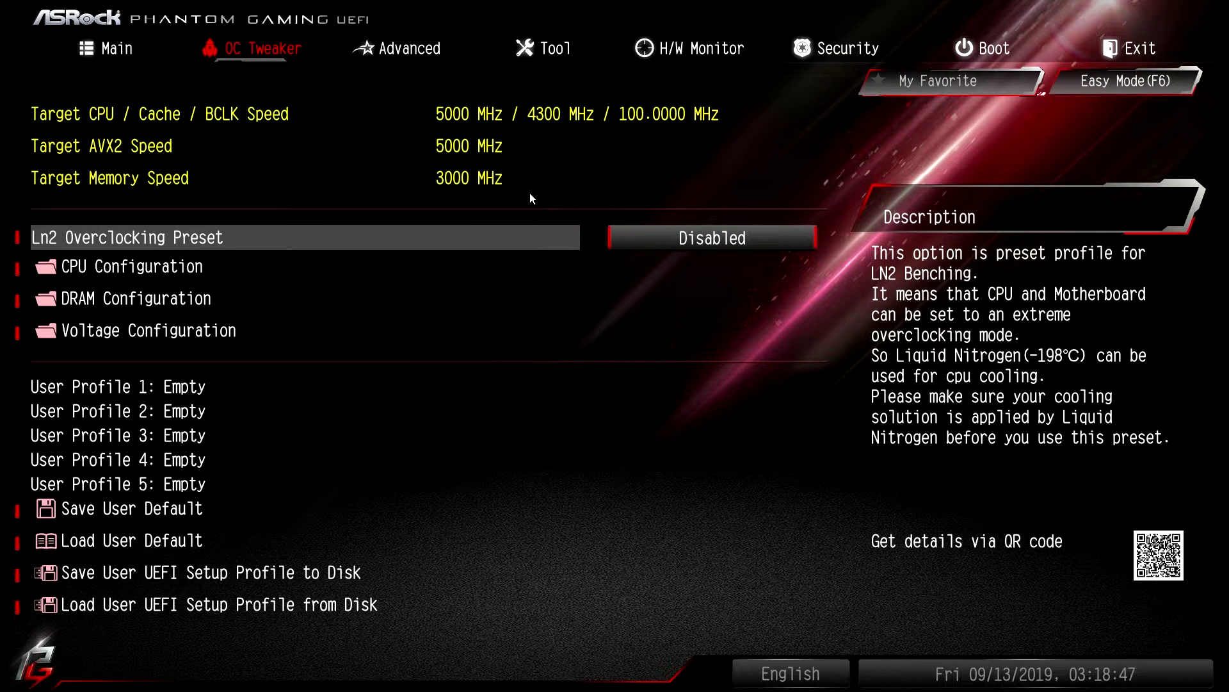
key("Down")
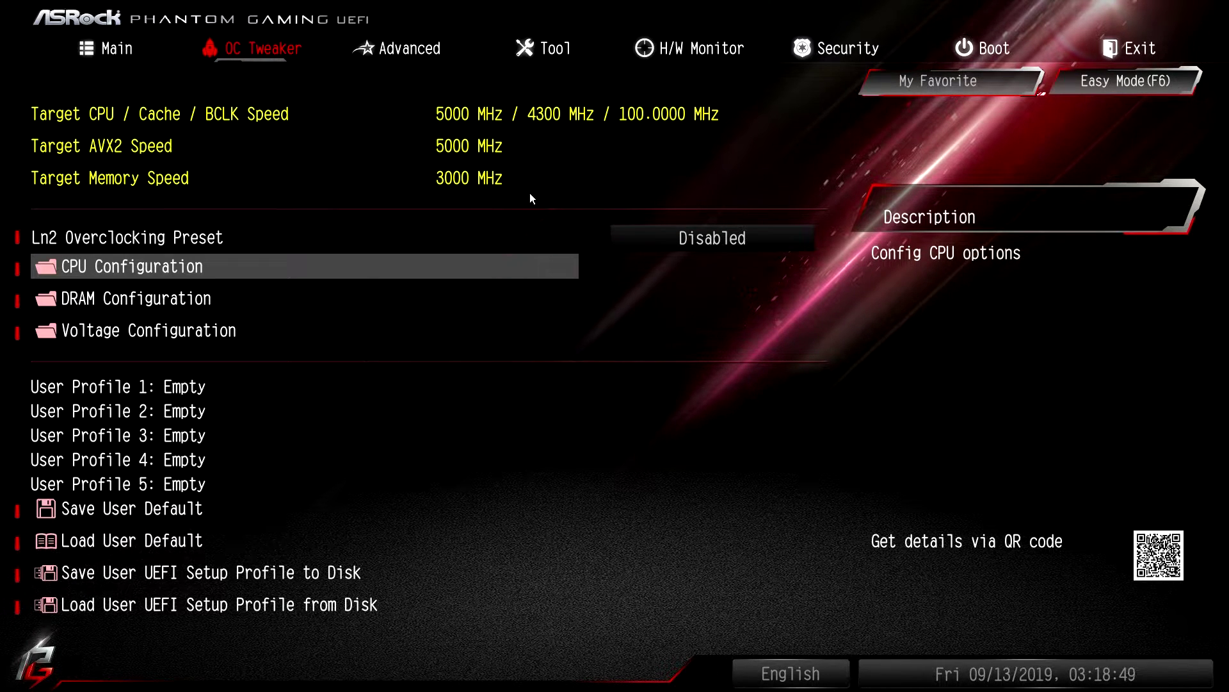
key("Return")
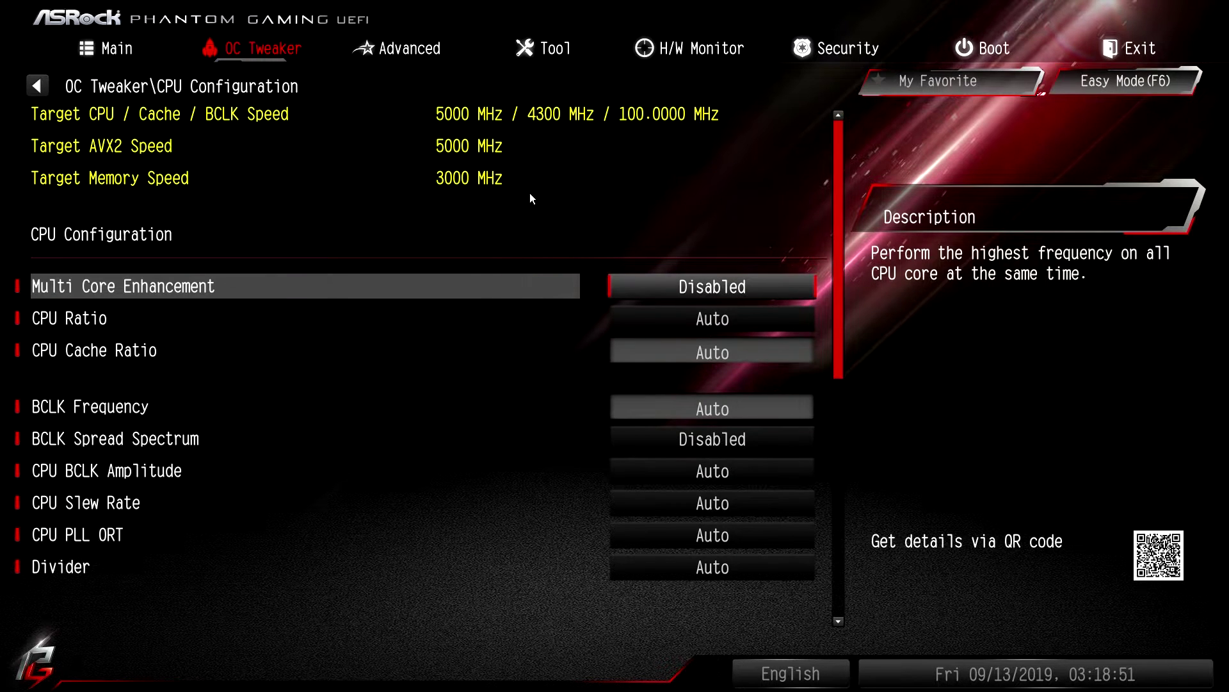
Set CPU Ratio to All Core briefly, then return it to Auto
key("Down")
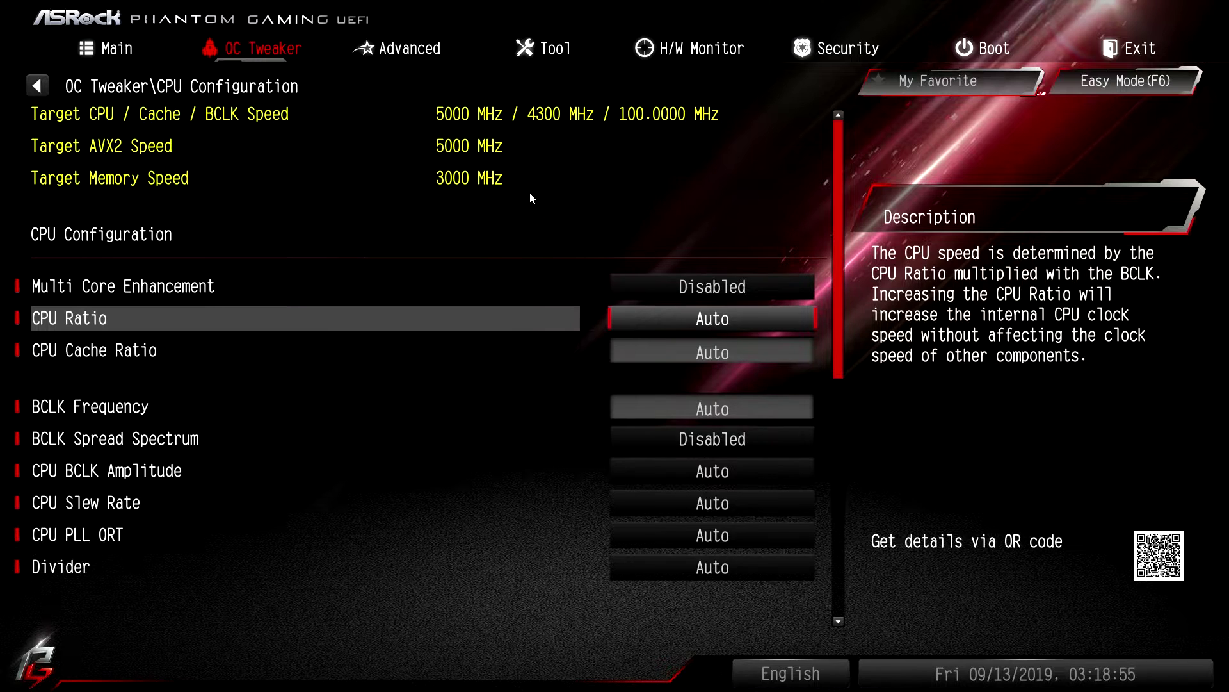
key("Return")
key("Down")
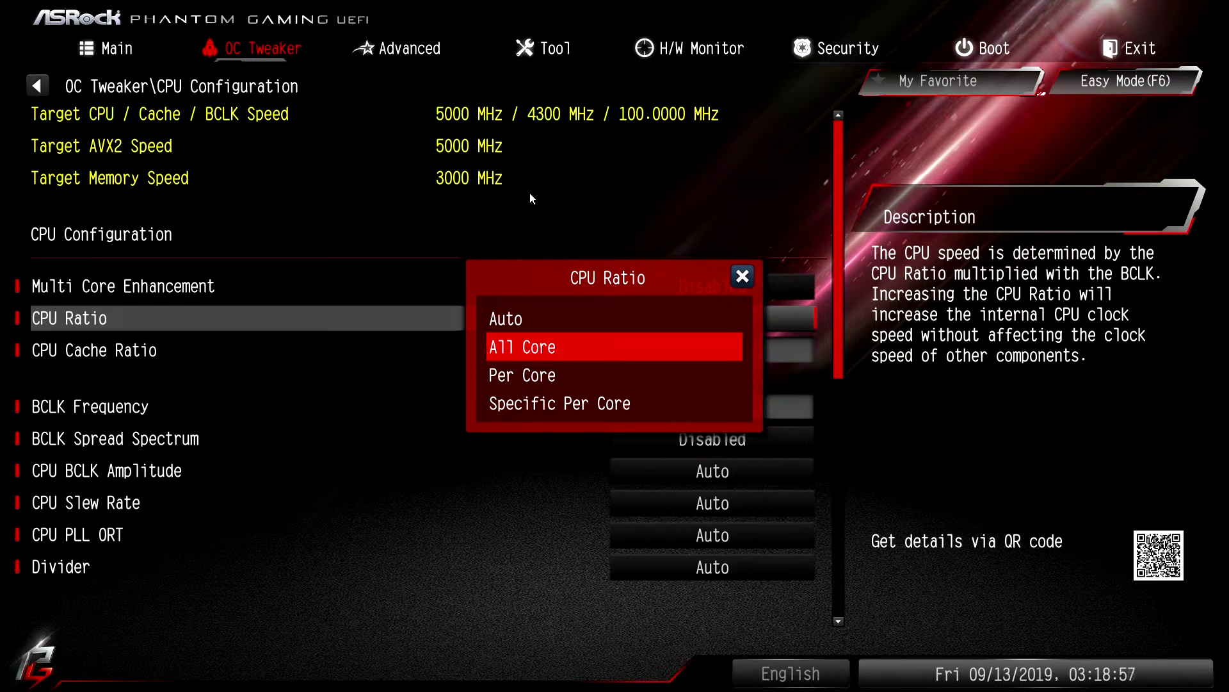
key("Return")
key("Down")
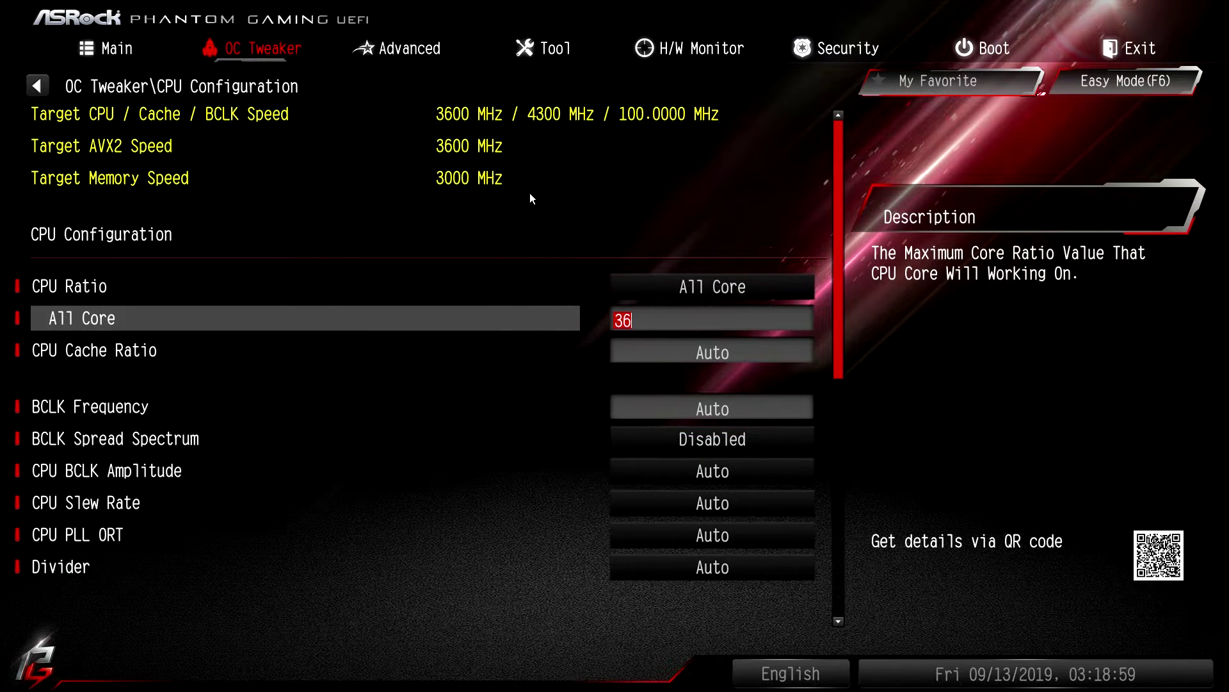
key("Up")
key("Return")
key("Return")
key("Return")
key("Up")
key("Return")
Browse CPU Cache Ratio, BCLK Frequency and CPU Slew Rate settings and their descriptions
key("Down")
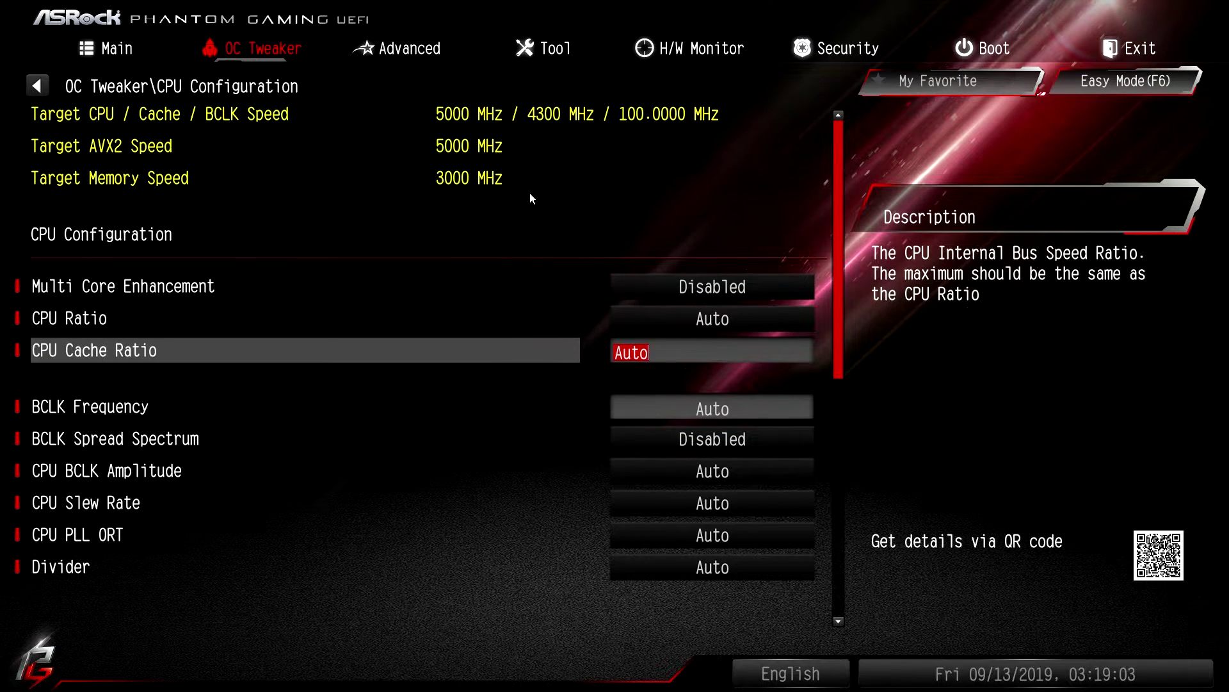
key("Down")
key("Down")
key("Down")
key("Down")
key("Down")
key("Down")
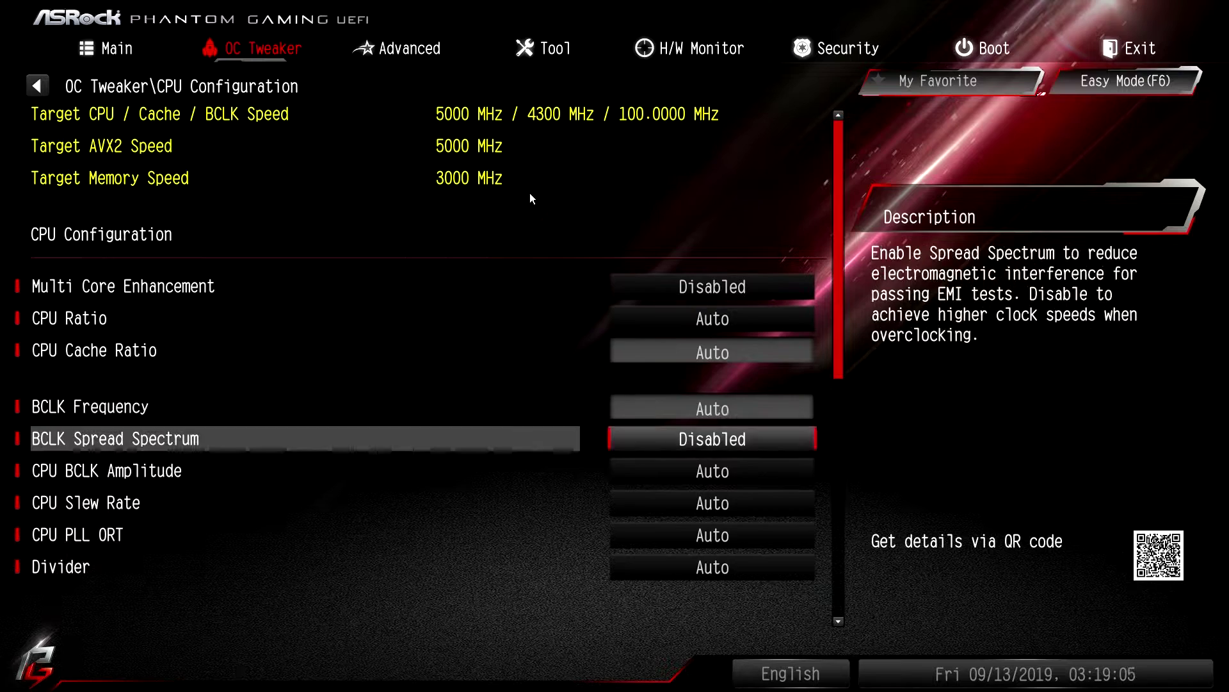
key("Up")
key("Up")
key("Up")
key("Up")
key("Down")
key("Down")
key("Down")
key("Down")
key("Down")
key("Down")
key("Down")
key("Down")
key("Down")
key("Down")
key("Down")
key("Down")
key("Down")
key("Down")
key("Down")
key("Down")
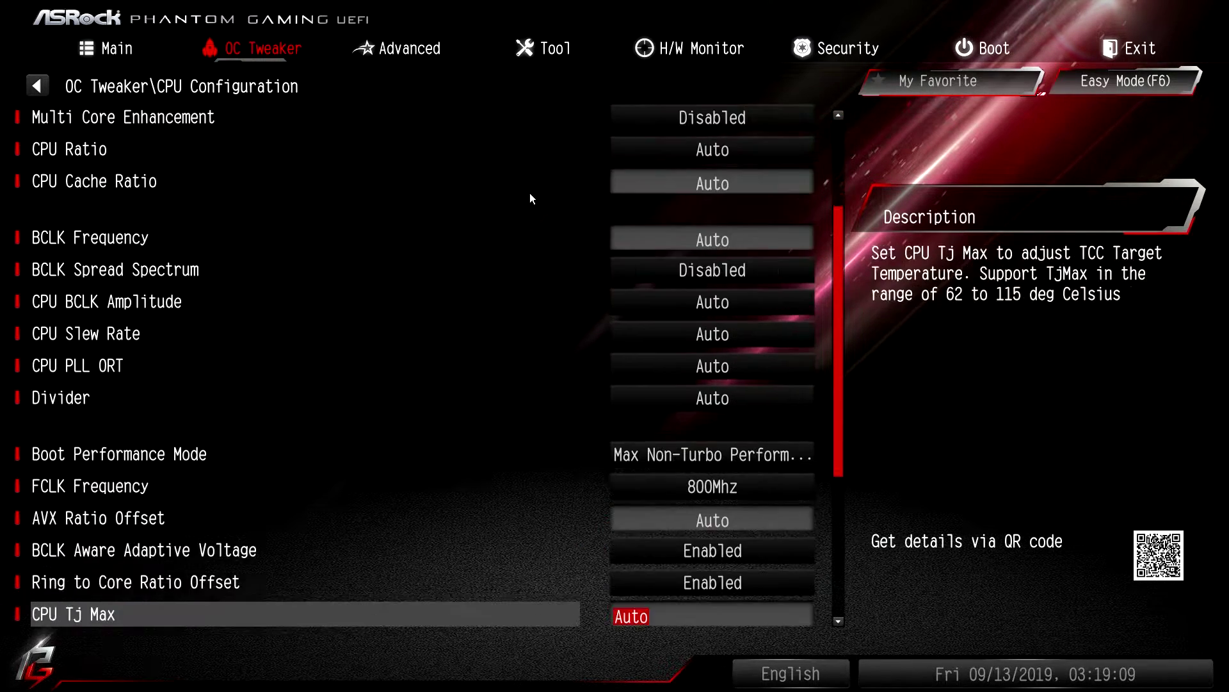
Browse SpeedStep, Core Current Limit and Ring ratio settings, then highlight DRAM Configuration
key("Down")
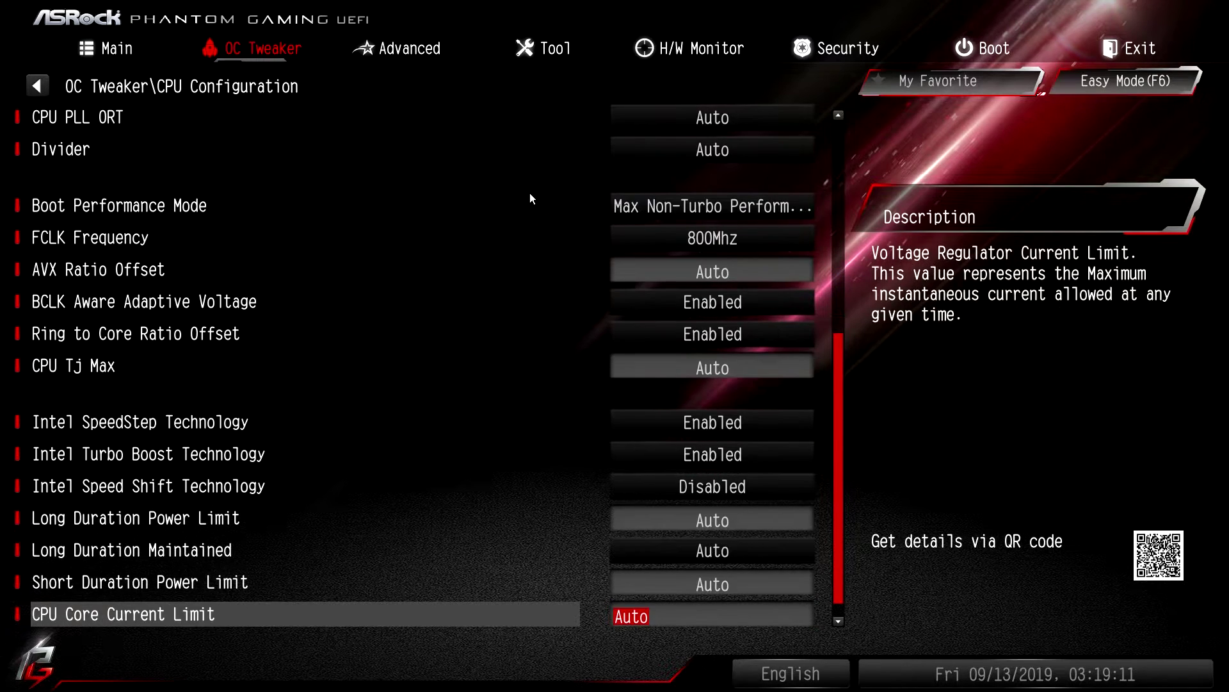
key("Up")
key("Up")
key("Up")
key("Up")
key("Up")
key("Up")
key("Down")
key("Down")
key("Down")
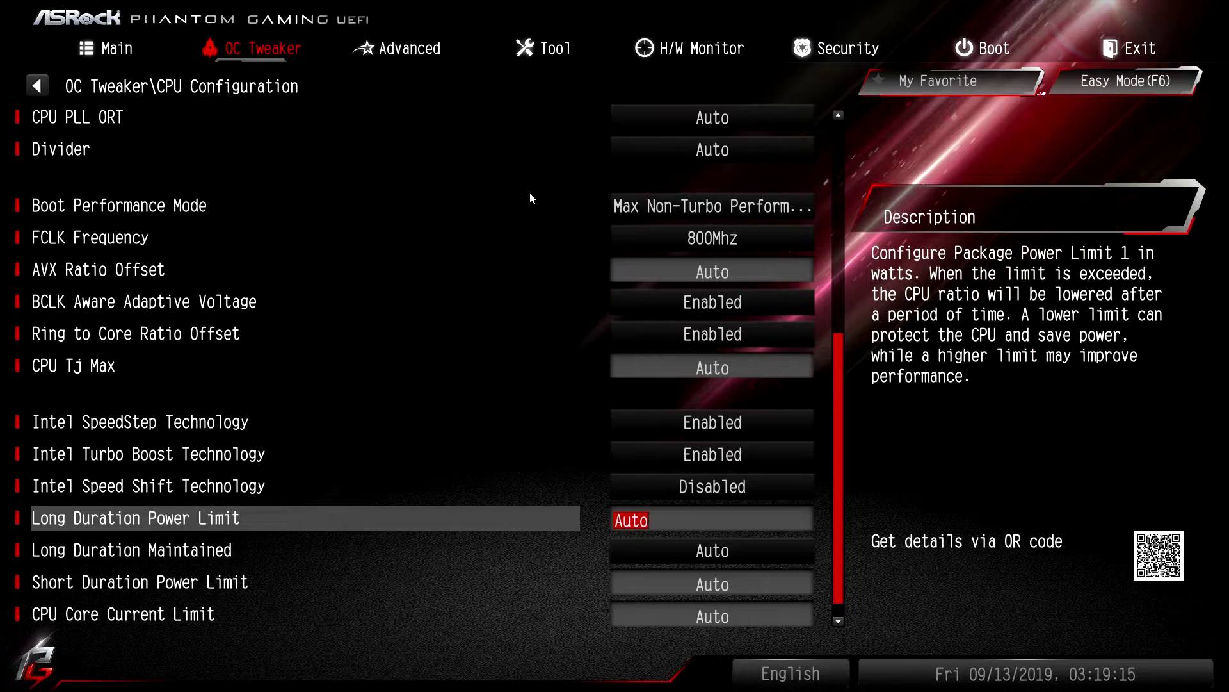
key("Down")
key("Up")
key("Up")
key("Up")
key("Up")
key("Up")
key("Up")
key("Up")
key("Up")
key("Up")
key("Up")
key("Up")
key("Up")
key("Up")
key("Up")
key("Up")
key("Up")
key("Up")
key("Up")
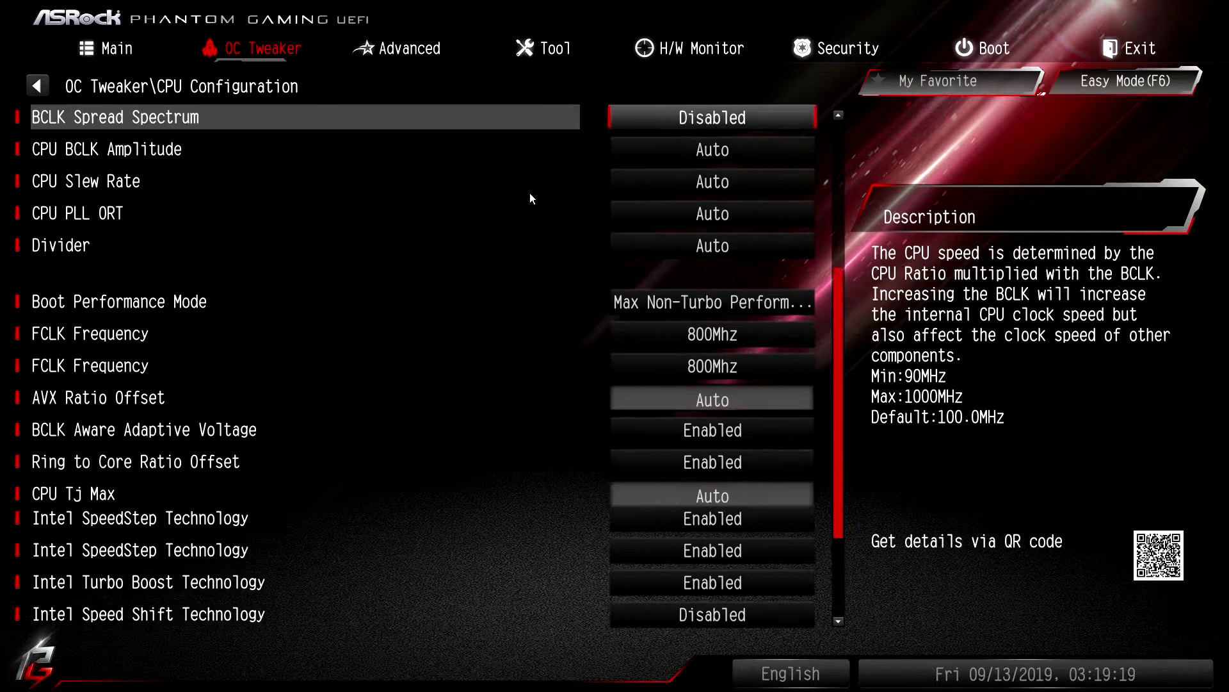
key("Up")
key("Up")
key("Up")
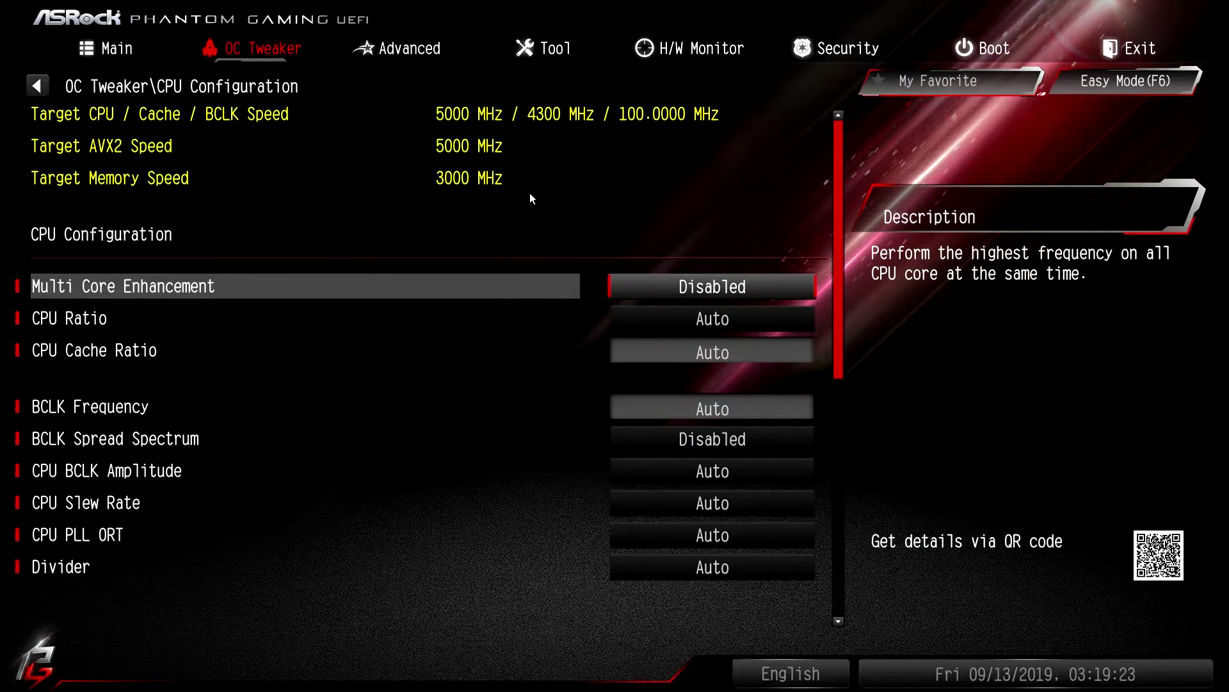
key("Escape")
key("Down")
Open DRAM Configuration and keep Load XMP Setting at XMP 2.0 Profile 1
key("Return")
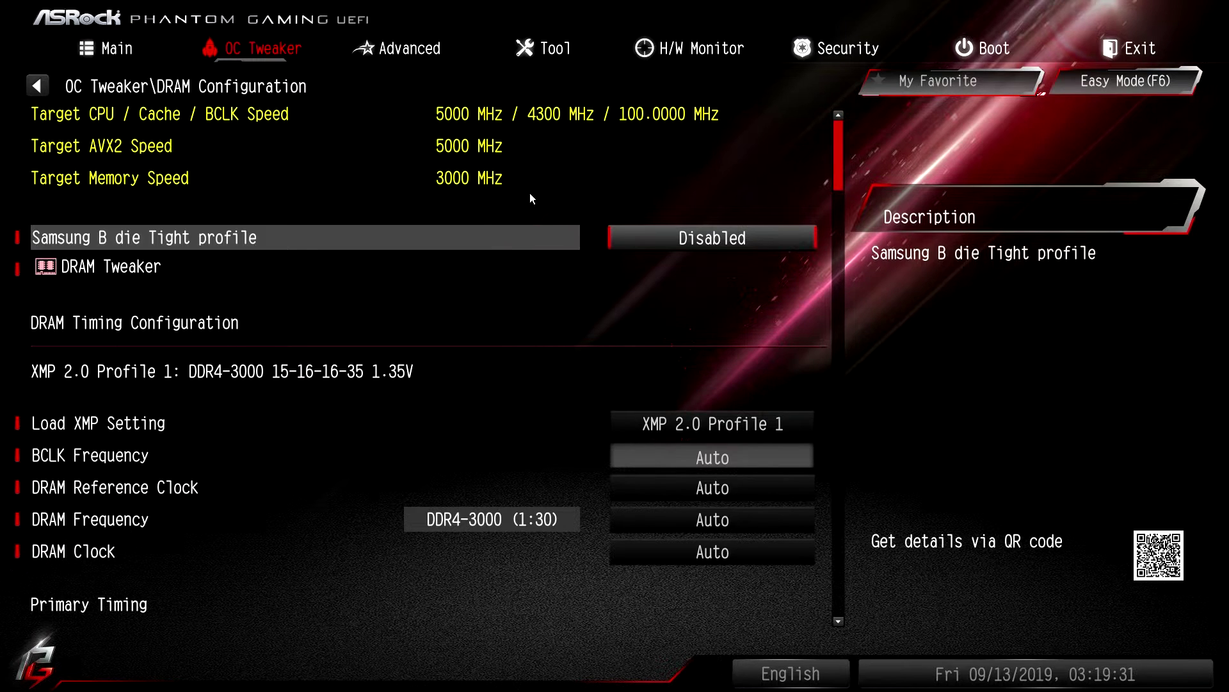
key("Down")
key("Down")
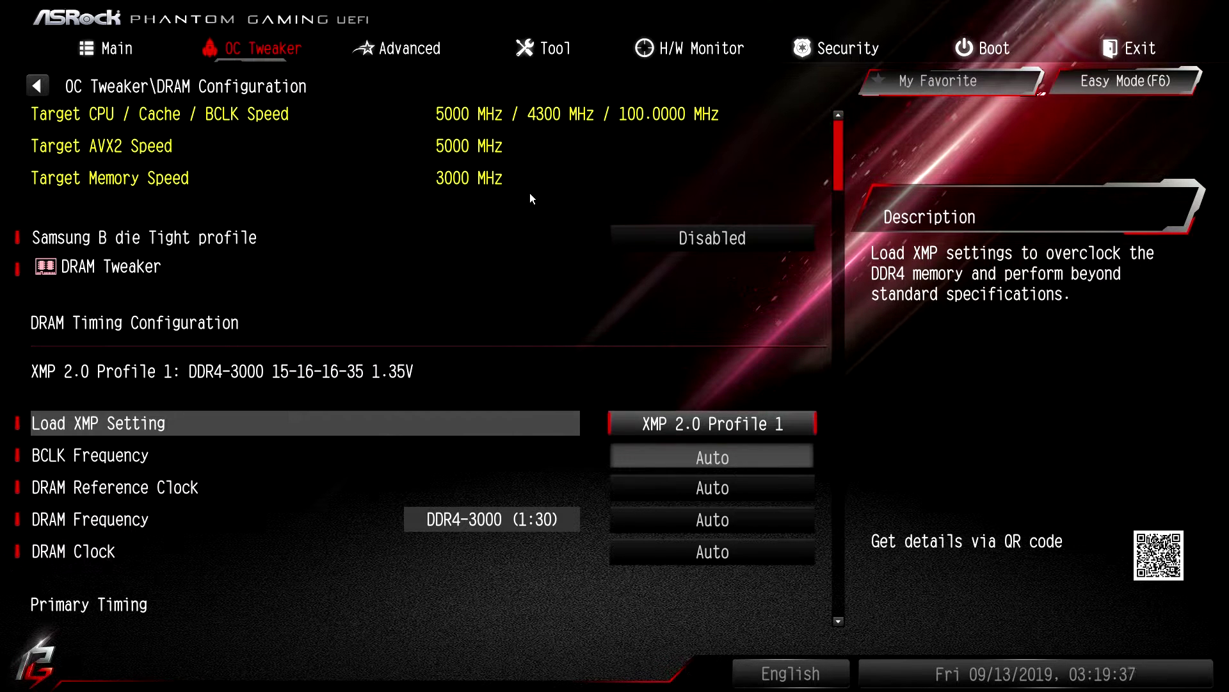
key("Return")
key("Up")
key("Down")
key("Return")
Browse the Primary through Turn Around timings, then open the DRAM Tweaker timing table
key("Down")
key("Down")
key("Down")
key("Down")
key("Down")
key("Down")
key("Down")
key("Down")
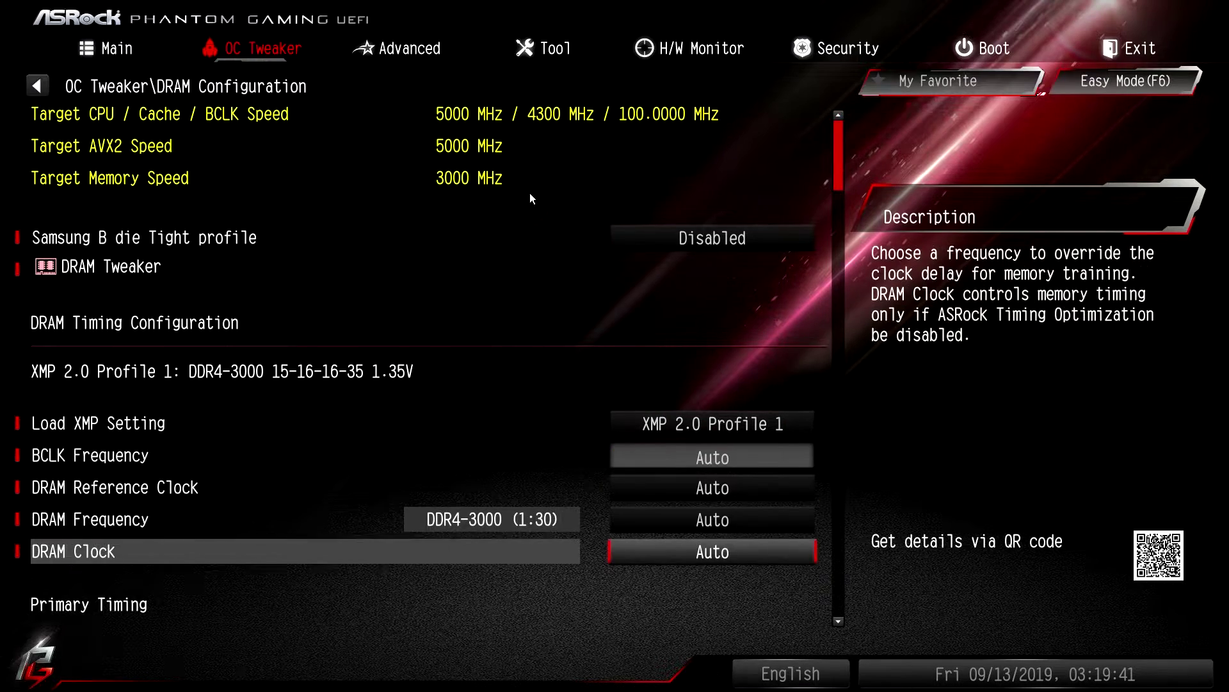
key("Down")
key("Down")
key("Down")
key("Down")
key("Down")
key("Down")
key("Down")
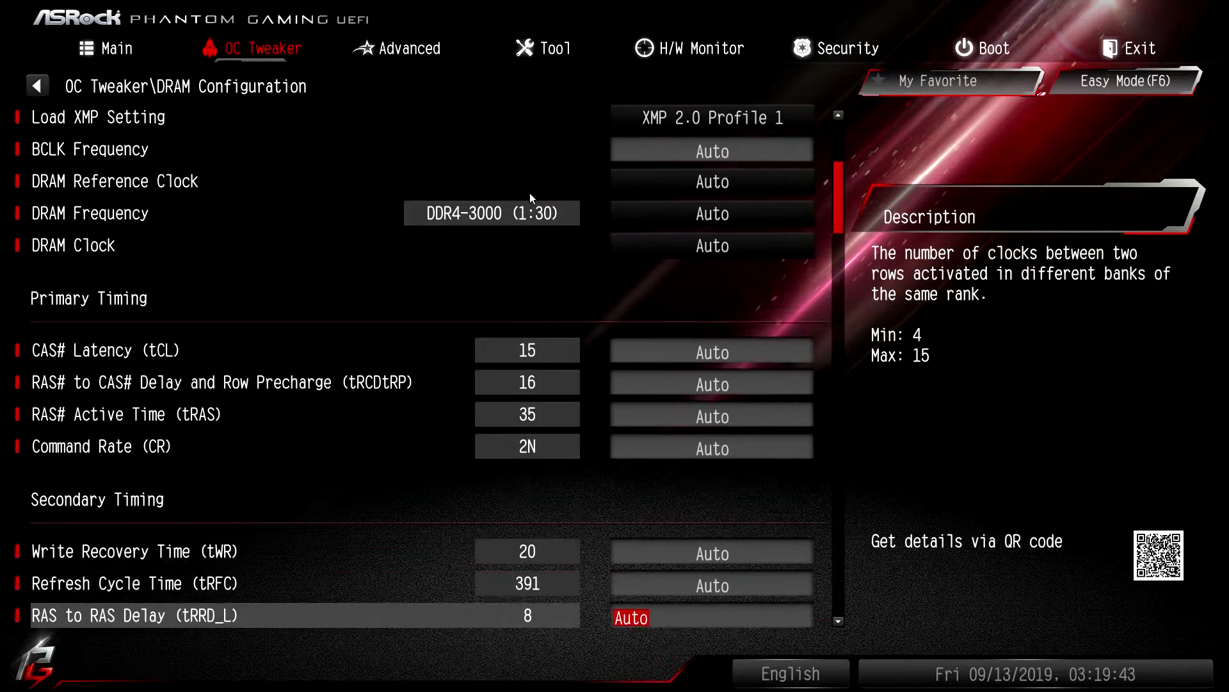
key("Down")
key("Down")
key("Down")
key("Down")
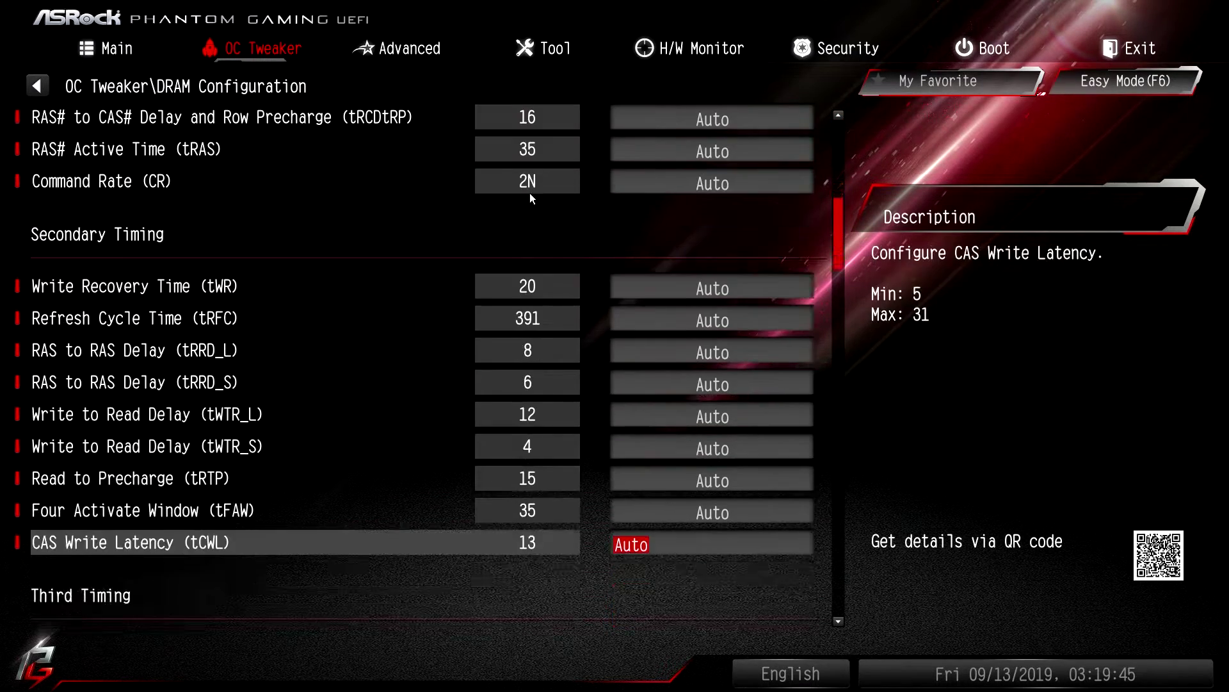
key("Down")
key("Down")
key("Down")
key("Down")
key("Down")
key("Down")
key("Down")
key("Down")
key("Down")
key("Down")
key("Down")
key("Down")
key("Down")
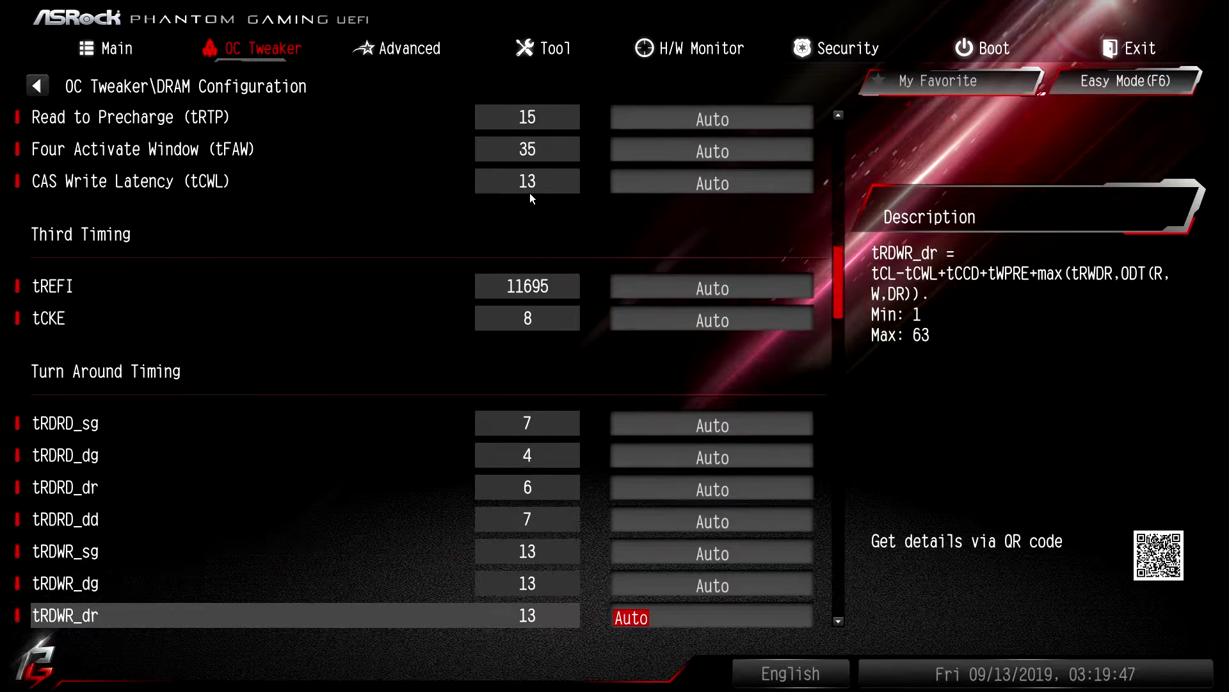
key("Up")
key("Up")
key("Up")
key("Up")
key("Up")
key("Up")
key("Up")
key("Up")
key("Up")
key("Up")
key("Up")
key("Up")
key("Up")
key("Up")
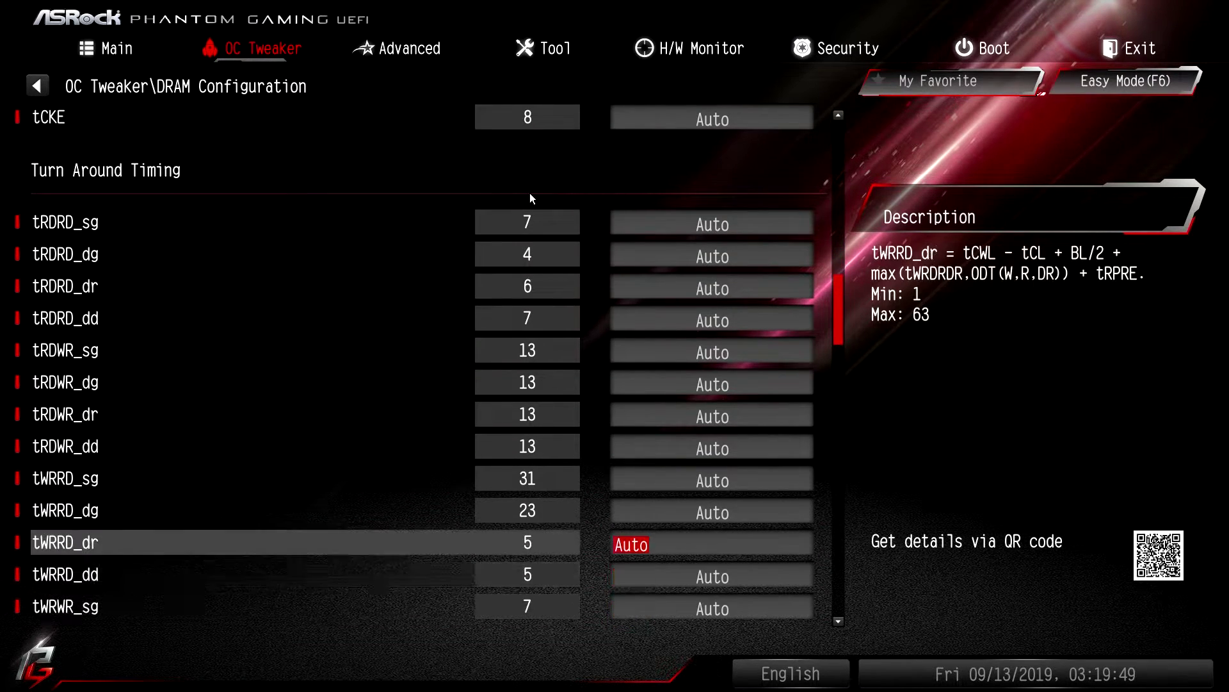
key("Up")
key("Up")
key("Up")
key("Up")
key("Up")
key("Up")
key("Up")
key("Up")
key("Up")
key("Up")
key("Up")
key("Up")
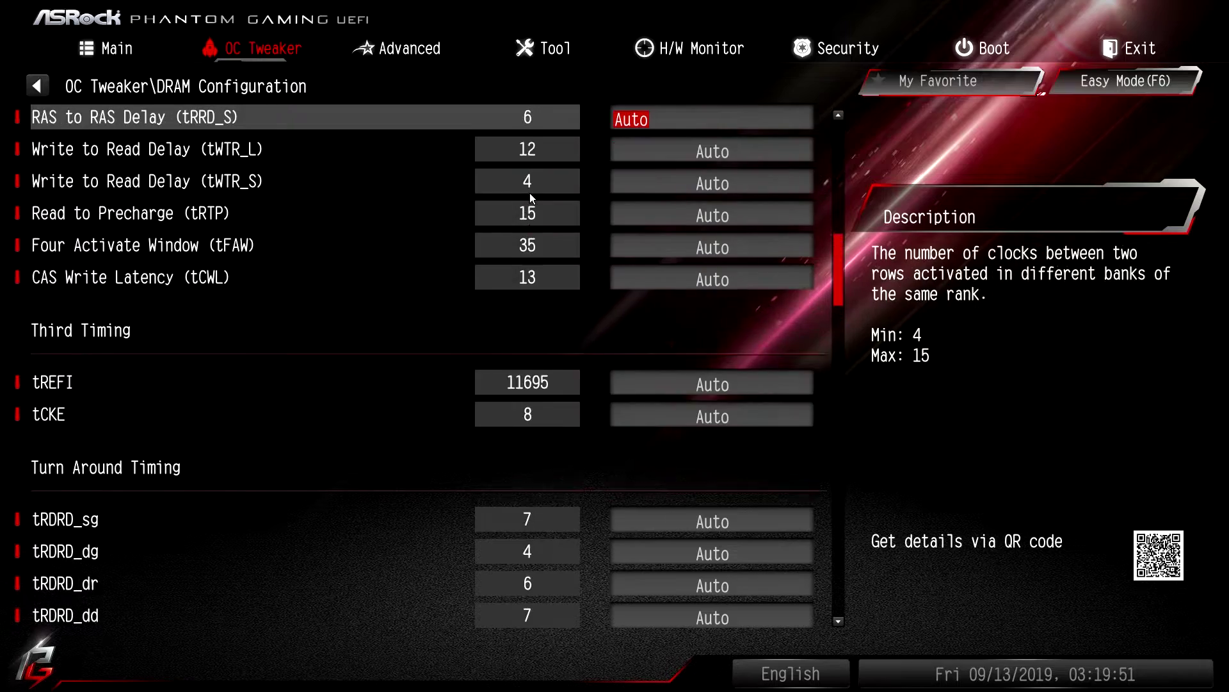
key("Up")
key("Up")
key("Up")
key("Up")
key("Up")
key("Up")
key("Up")
key("Up")
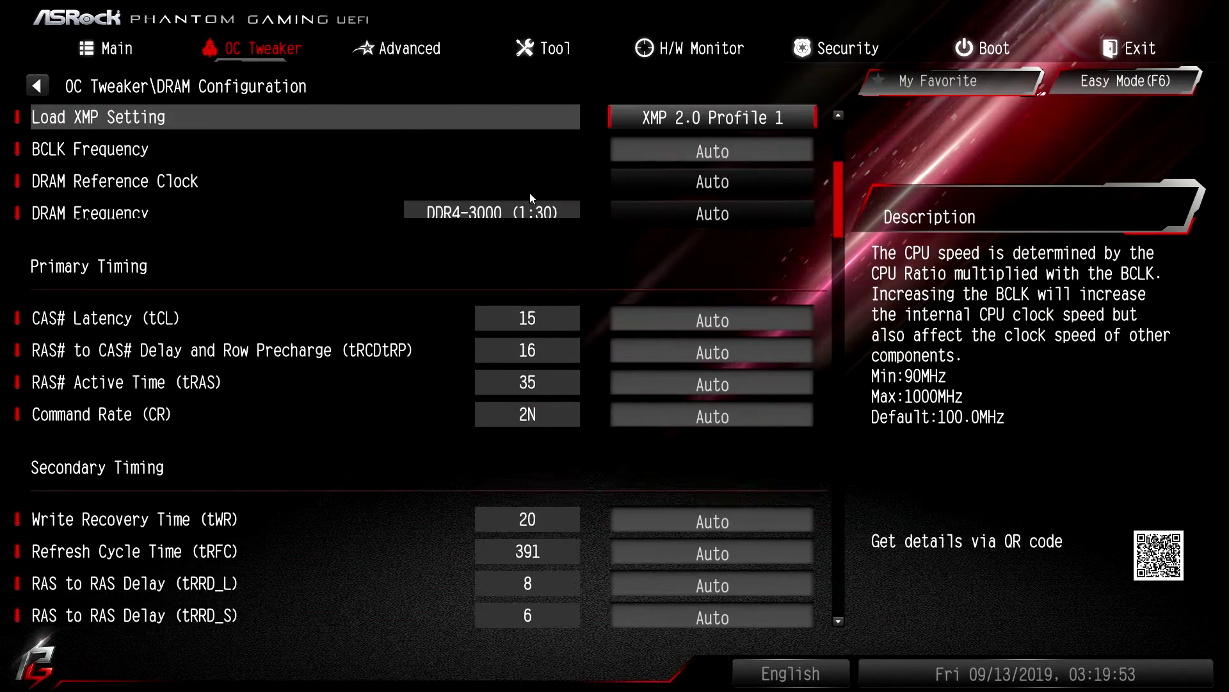
key("Down")
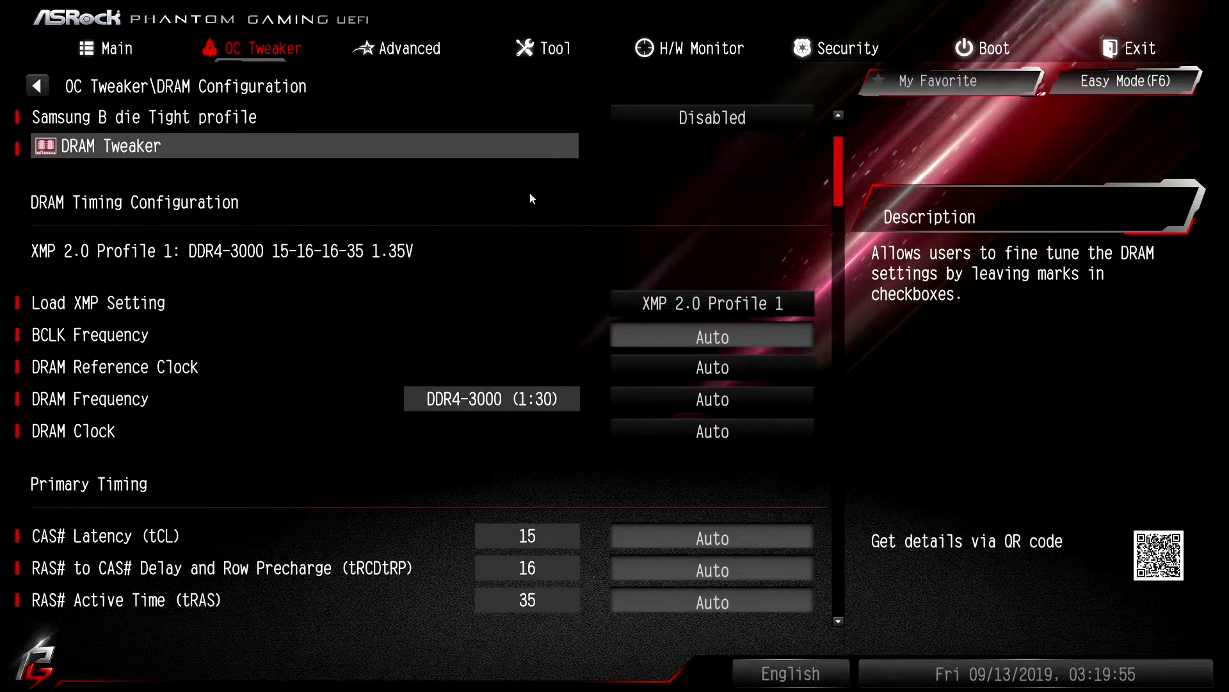
key("Return")
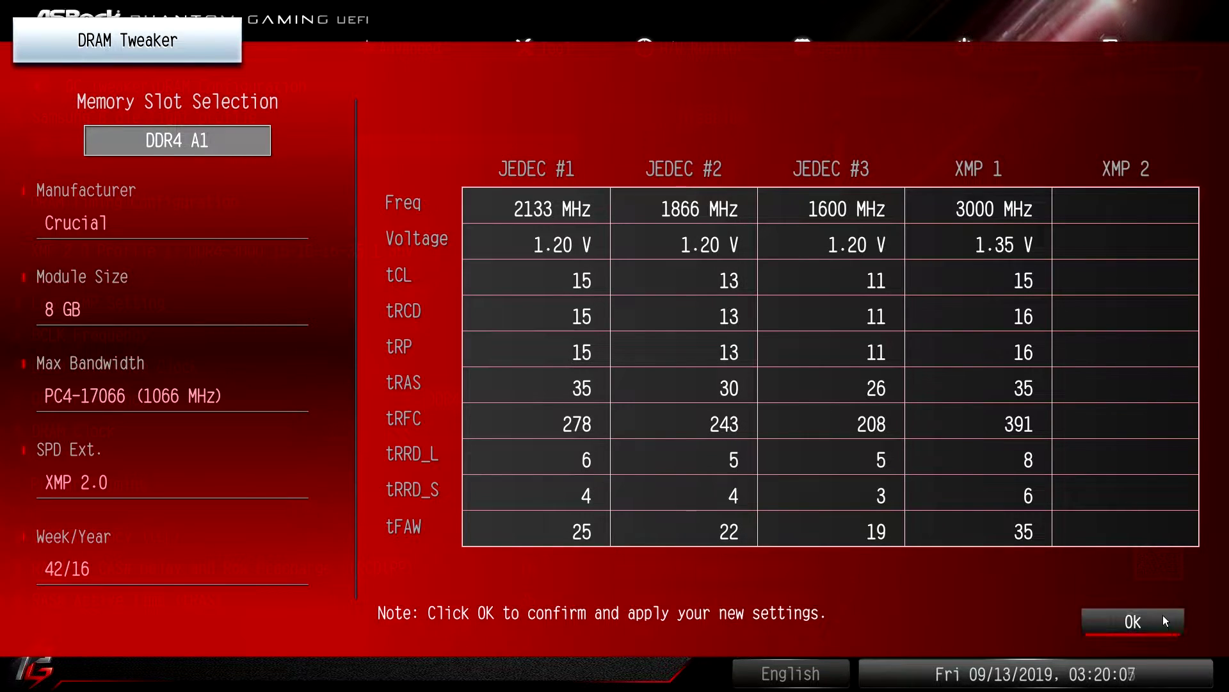
Close the DRAM Tweaker window with Ok
left_click(1103, 624)
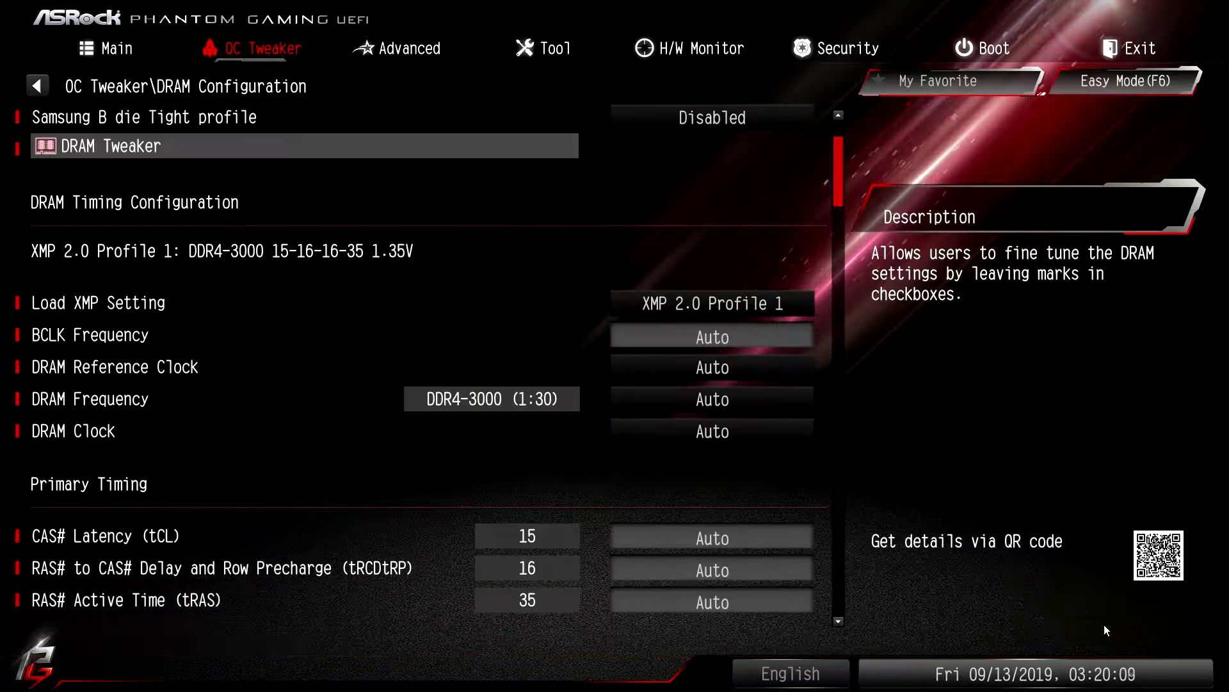
Return to the OC Tweaker list and open Voltage Configuration
key("Escape")
key("Down")
key("Return")
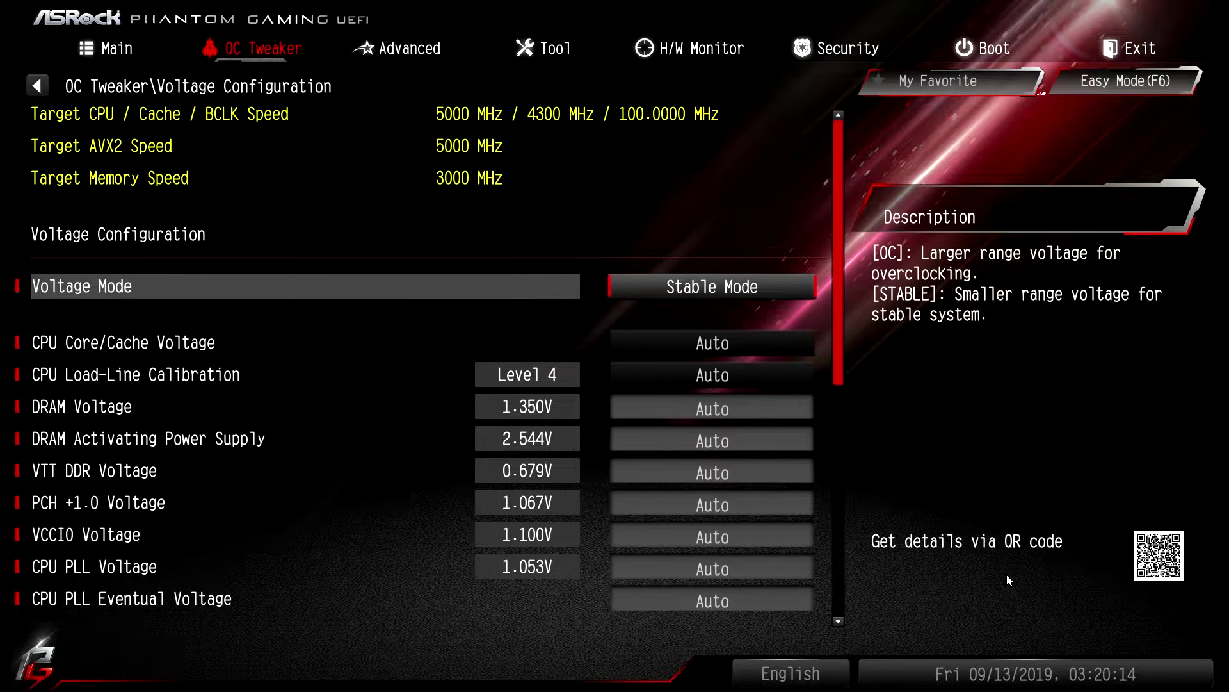
Switch Voltage Mode to OC Mode, then set it back to Stable Mode
key("Return")
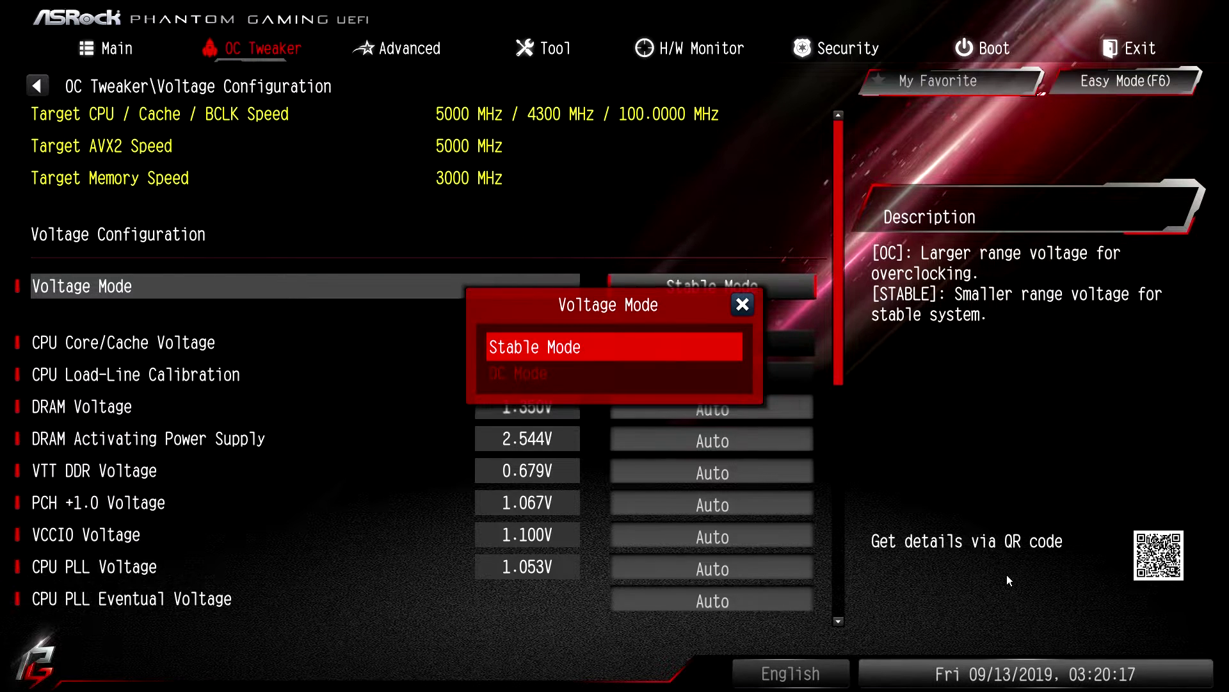
key("Down")
key("Return")
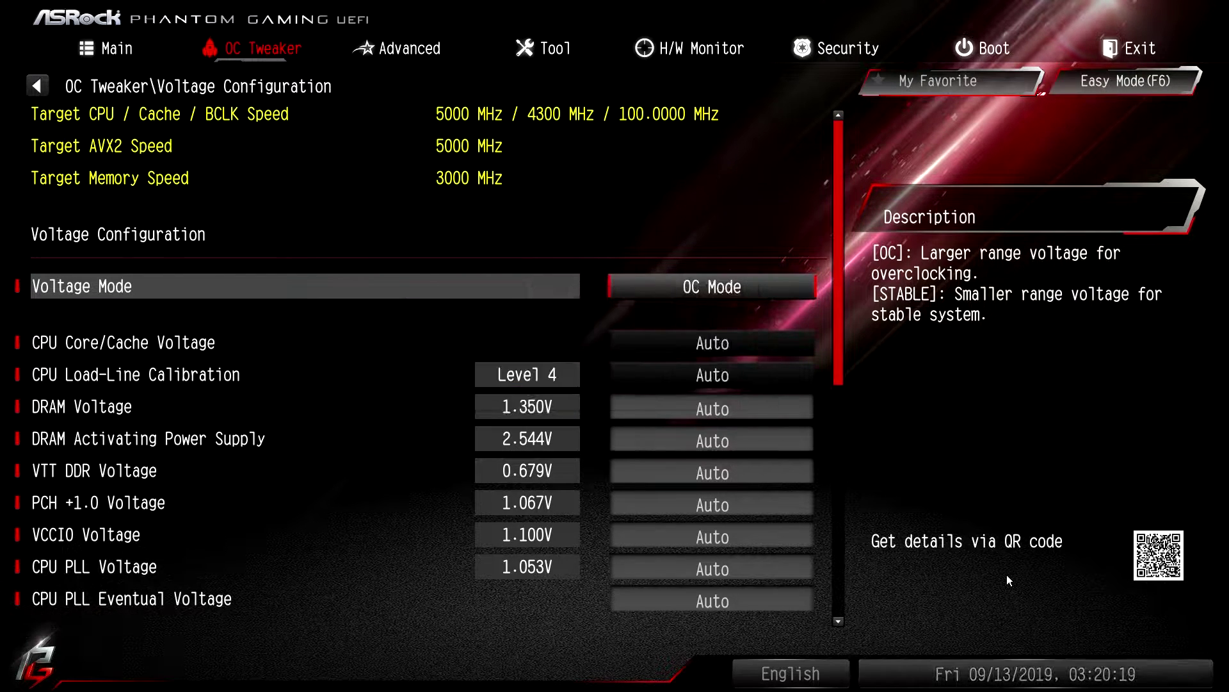
key("Return")
key("Up")
key("Return")
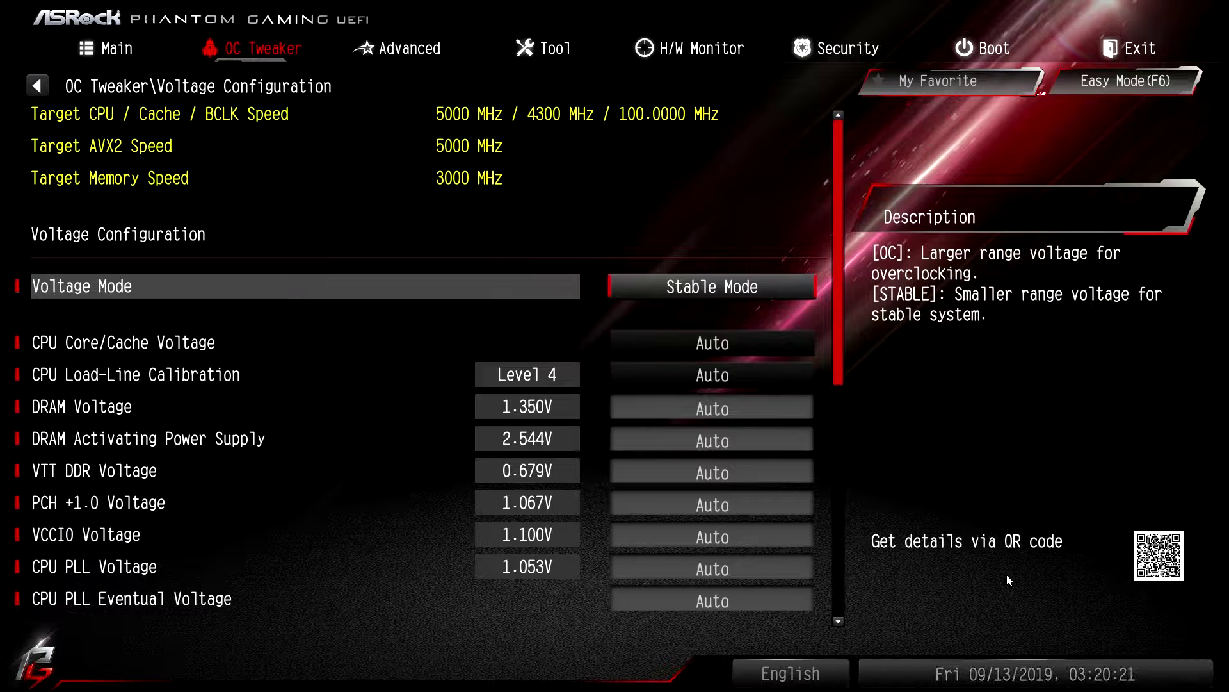
Browse Core/Cache Voltage, Load-Line Calibration, DRAM and PLL voltages, then leave to OC Tweaker
key("Down")
key("Down")
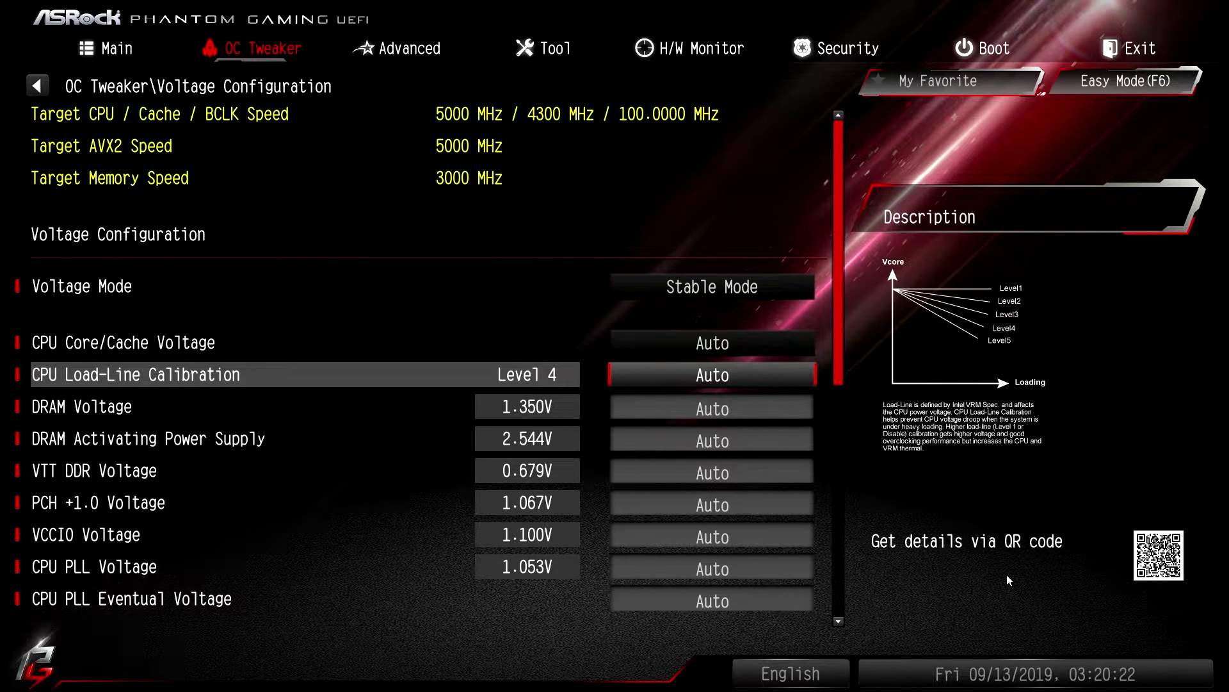
key("Up")
key("Down")
key("Down")
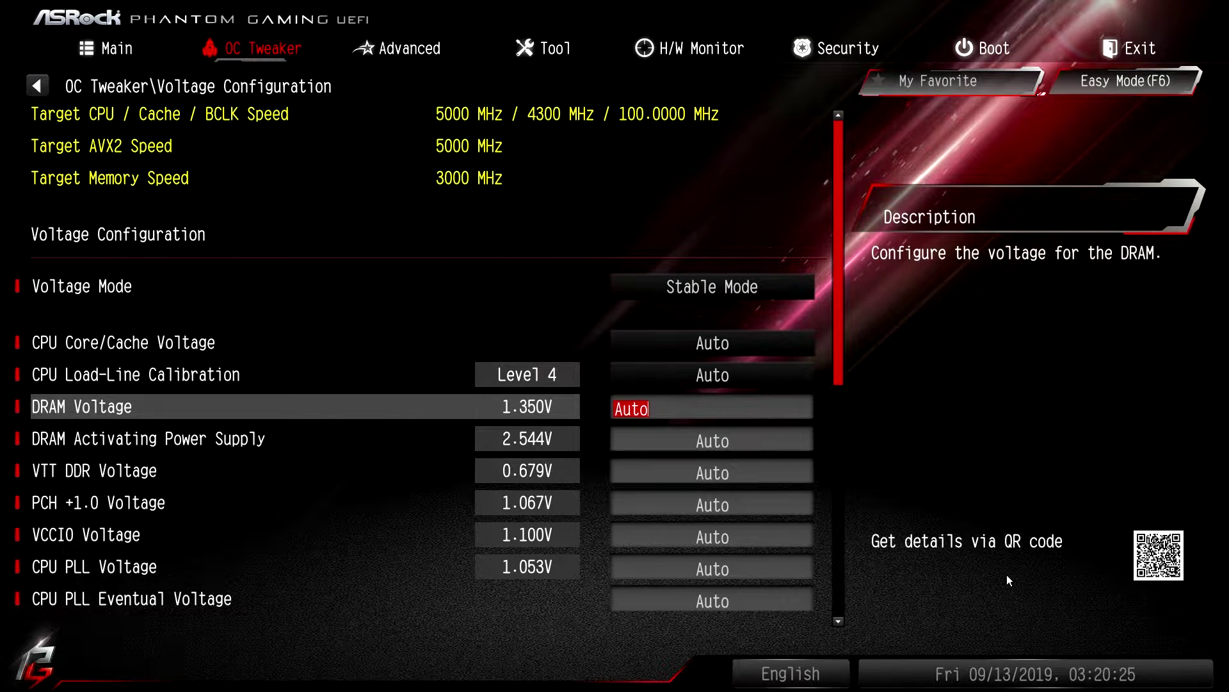
key("Down")
key("Down")
key("Down")
key("Down")
key("Down")
key("Down")
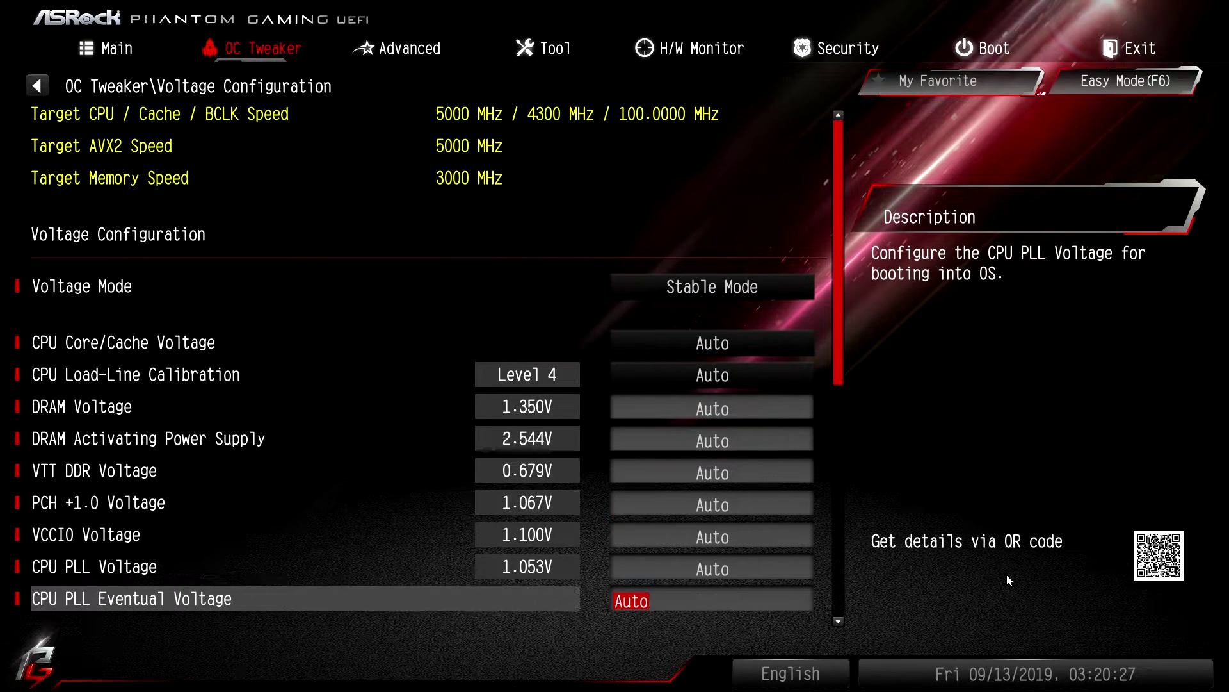
key("Down")
key("Down")
key("Down")
key("Down")
key("Down")
key("Down")
key("Down")
key("Down")
key("Down")
key("Down")
key("Down")
key("Down")
key("Down")
key("Down")
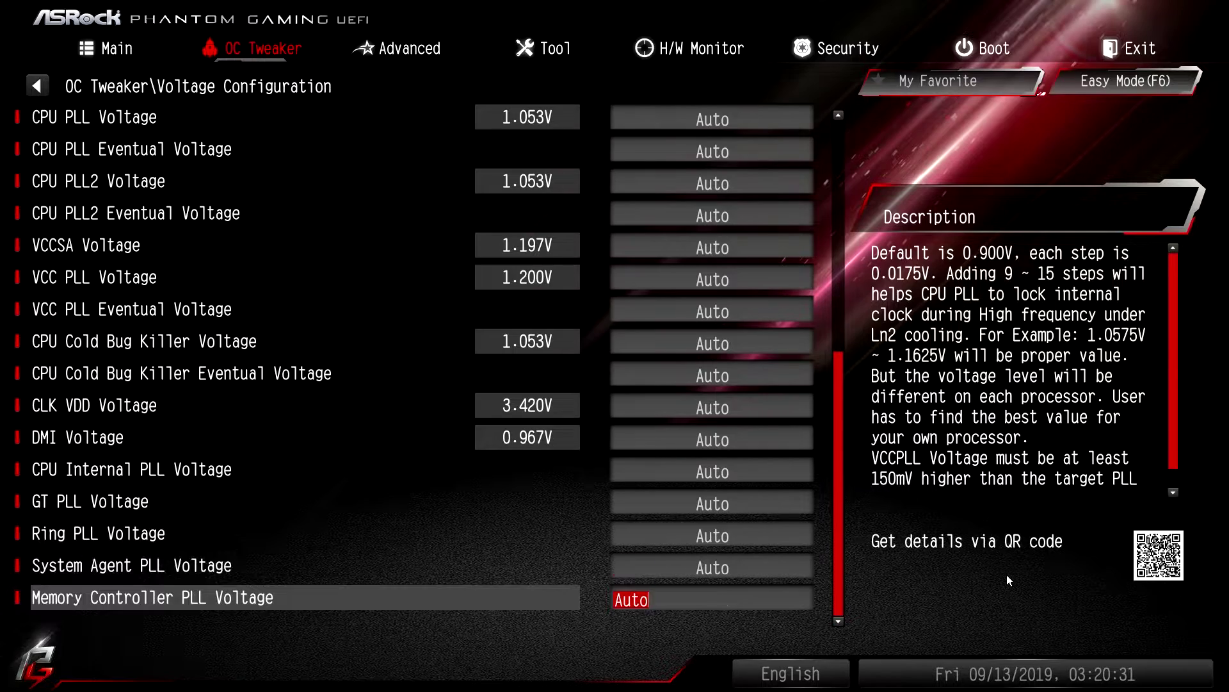
key("Up")
key("Up")
key("Up")
key("Up")
key("Up")
key("Up")
key("Up")
key("Up")
key("Up")
key("Up")
key("Up")
key("Up")
key("Up")
key("Up")
key("Up")
key("Up")
key("Up")
key("Up")
key("Up")
key("Up")
key("Up")
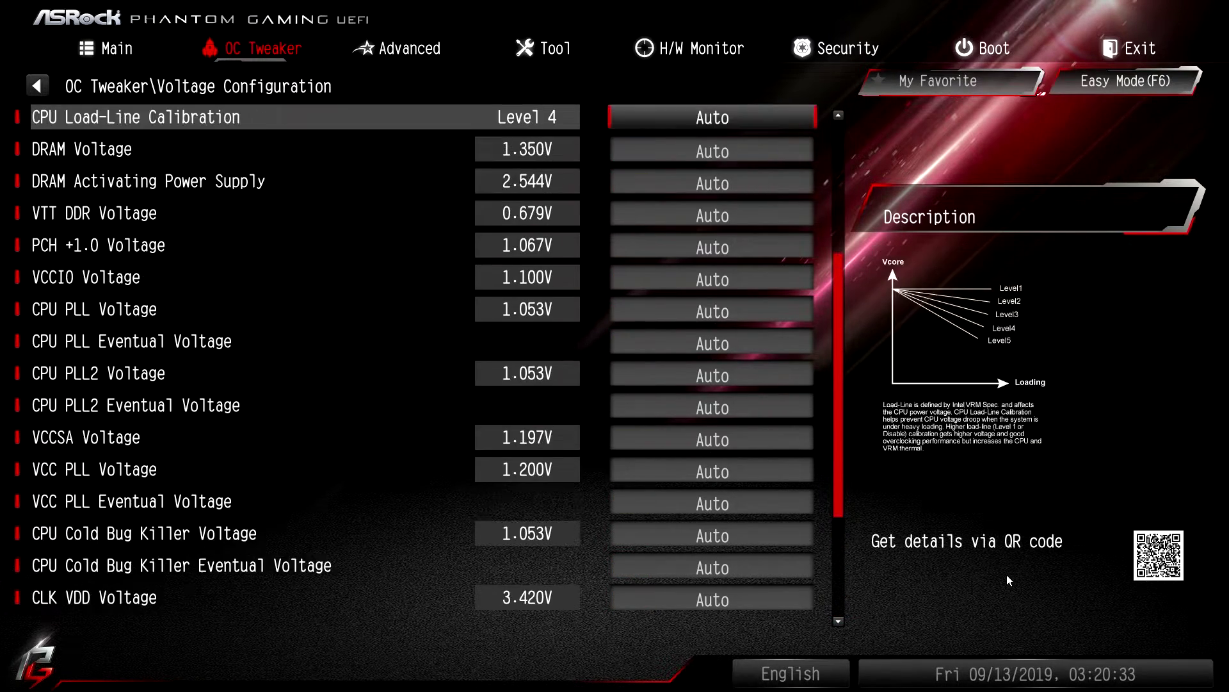
key("Up")
key("Up")
key("Escape")
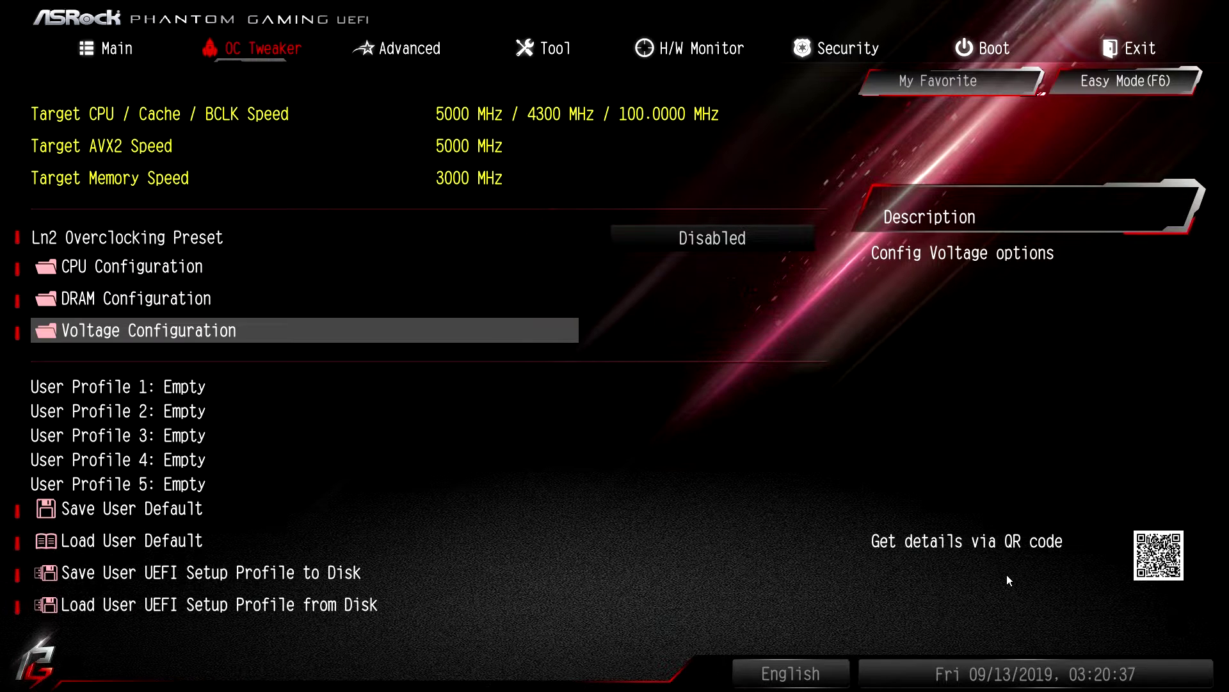
Browse the Save/Load User Default profile options on the OC Tweaker page
key("Down")
key("Down")
key("Up")
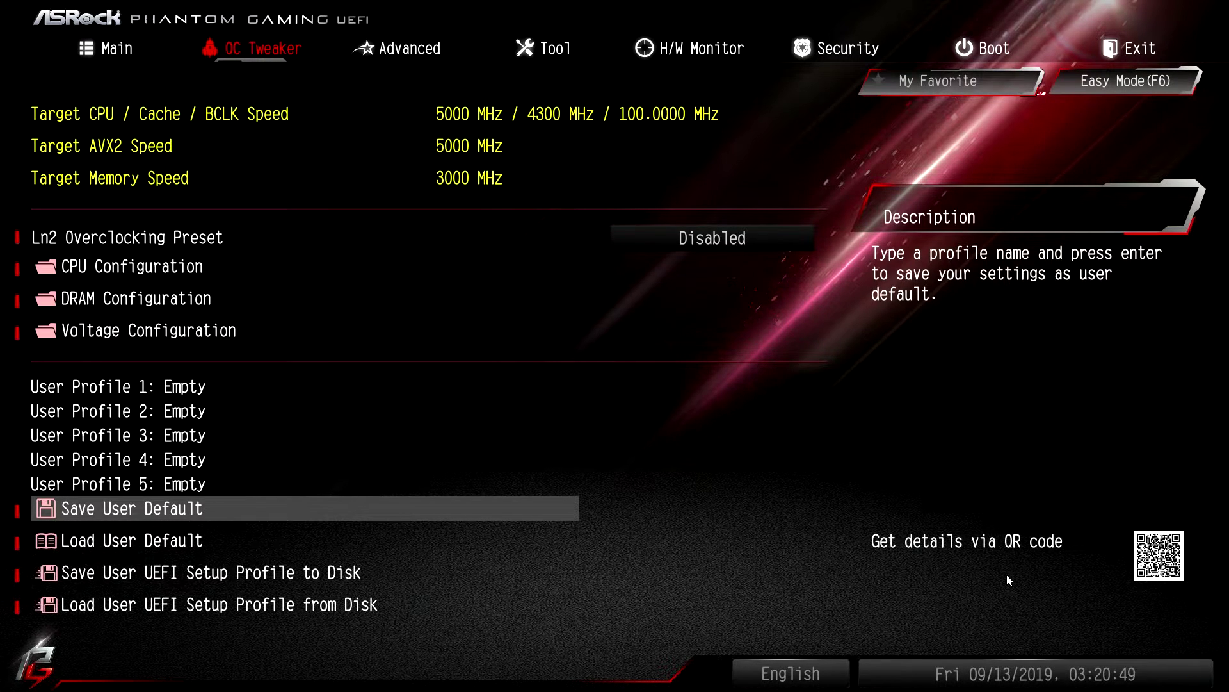
On the Advanced tab, view CPU Configuration's Active Processor Cores, then open Chipset Configuration
key("Right")
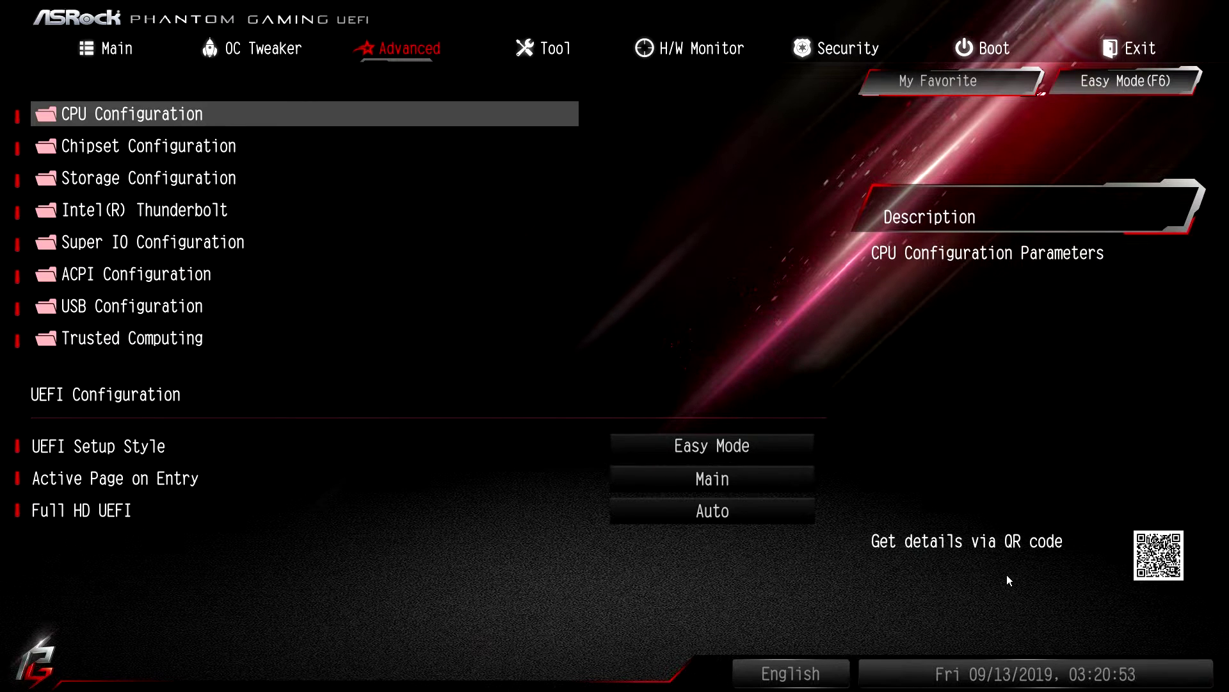
key("Return")
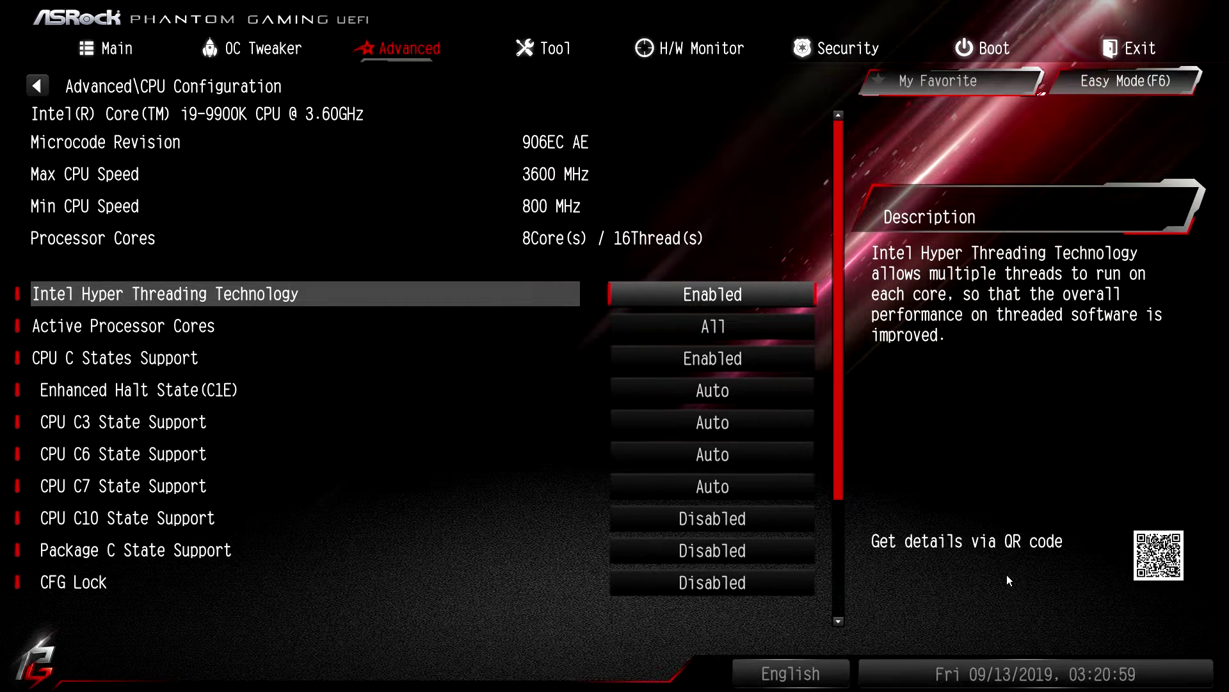
key("Down")
key("Escape")
key("Down")
key("Return")
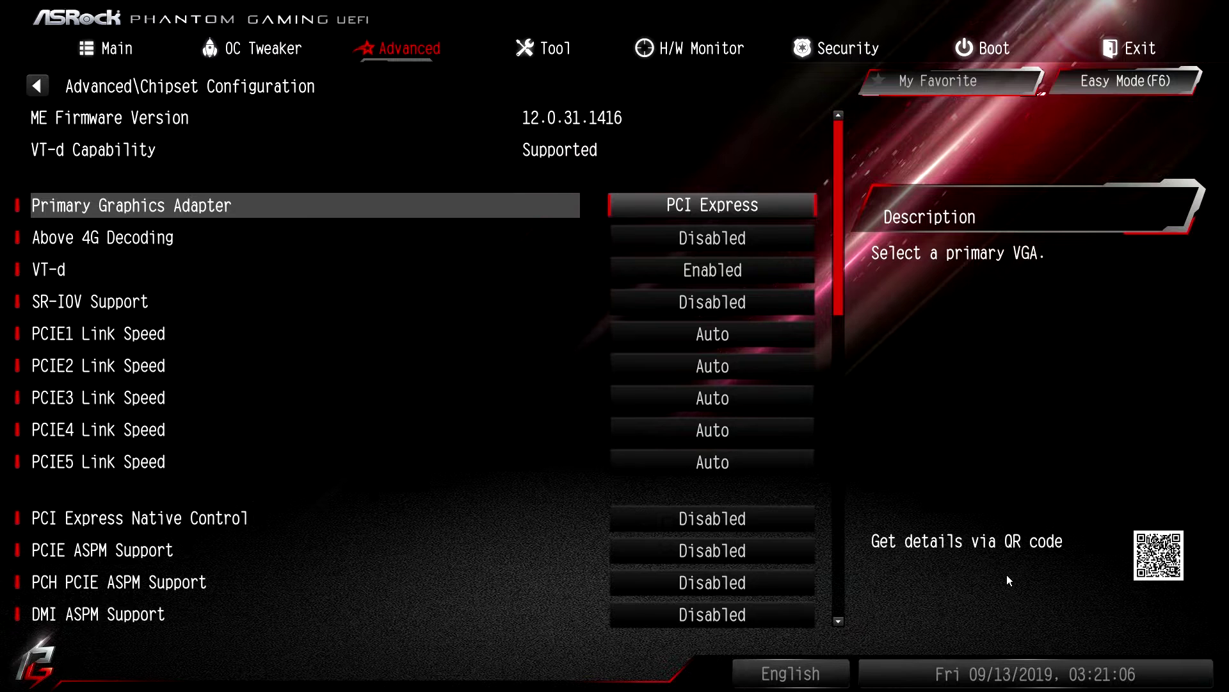
Check the Primary Graphics Adapter choices, leave it at PCI Express, and browse the chipset settings
key("Return")
key("Escape")
key("Return")
key("Escape")
key("Down")
key("Down")
key("Down")
key("Down")
key("Down")
key("Down")
key("Down")
key("Down")
key("Down")
key("Down")
key("Down")
key("Down")
key("Down")
key("Down")
key("Down")
key("Down")
key("Down")
key("Down")
key("Down")
key("Down")
key("Down")
key("Down")
key("Down")
key("Down")
key("Up")
key("Up")
key("Up")
key("Up")
key("Up")
key("Up")
key("Down")
key("Down")
key("Down")
key("Up")
key("Up")
key("Up")
key("Down")
key("Down")
key("Down")
key("Down")
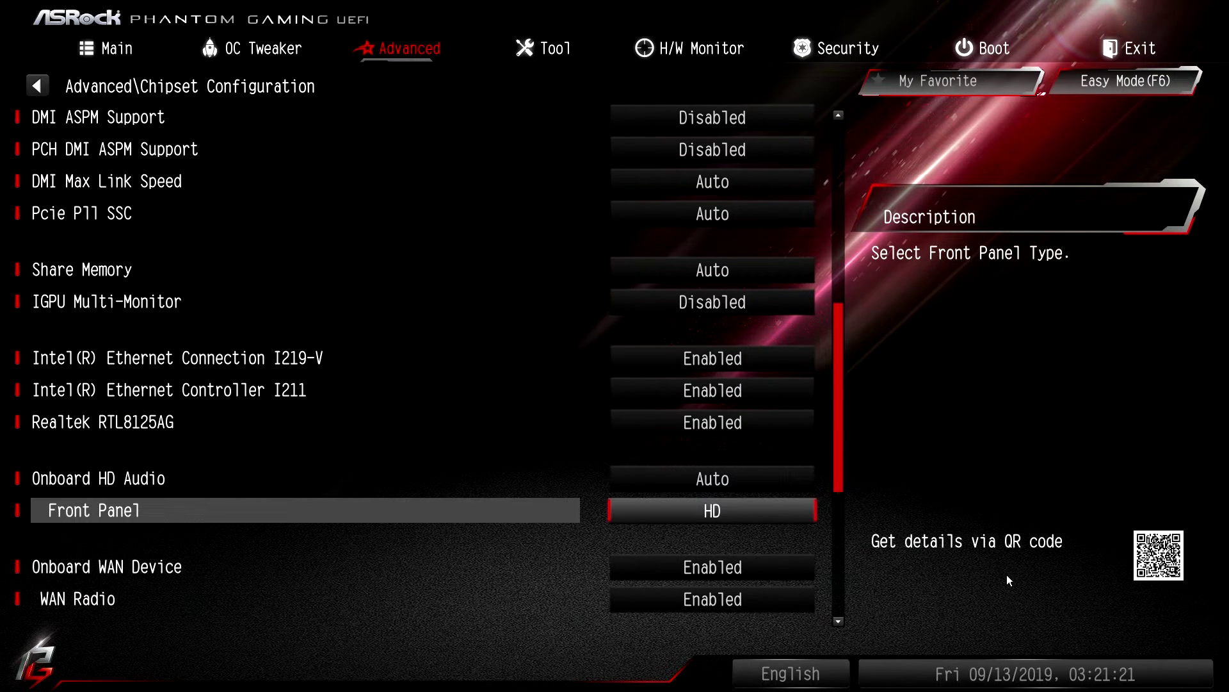
key("Down")
key("Down")
key("Down")
key("Down")
key("Down")
key("Down")
key("Down")
key("Down")
key("Down")
key("Down")
key("Down")
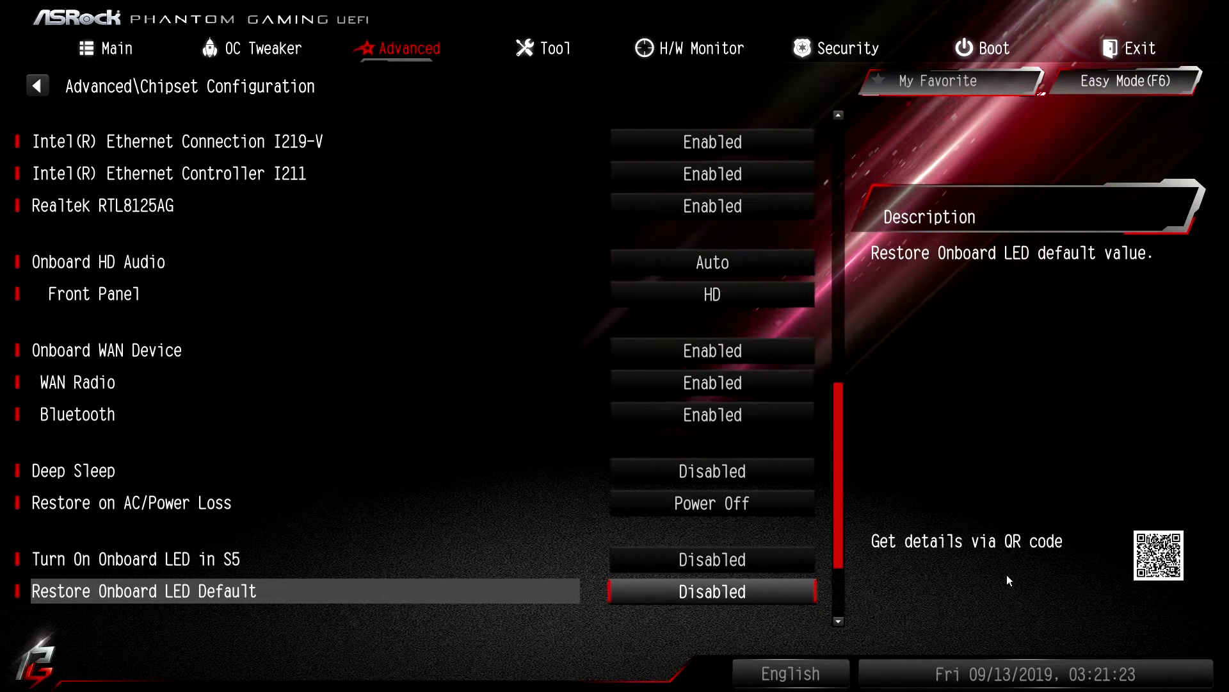
key("Escape")
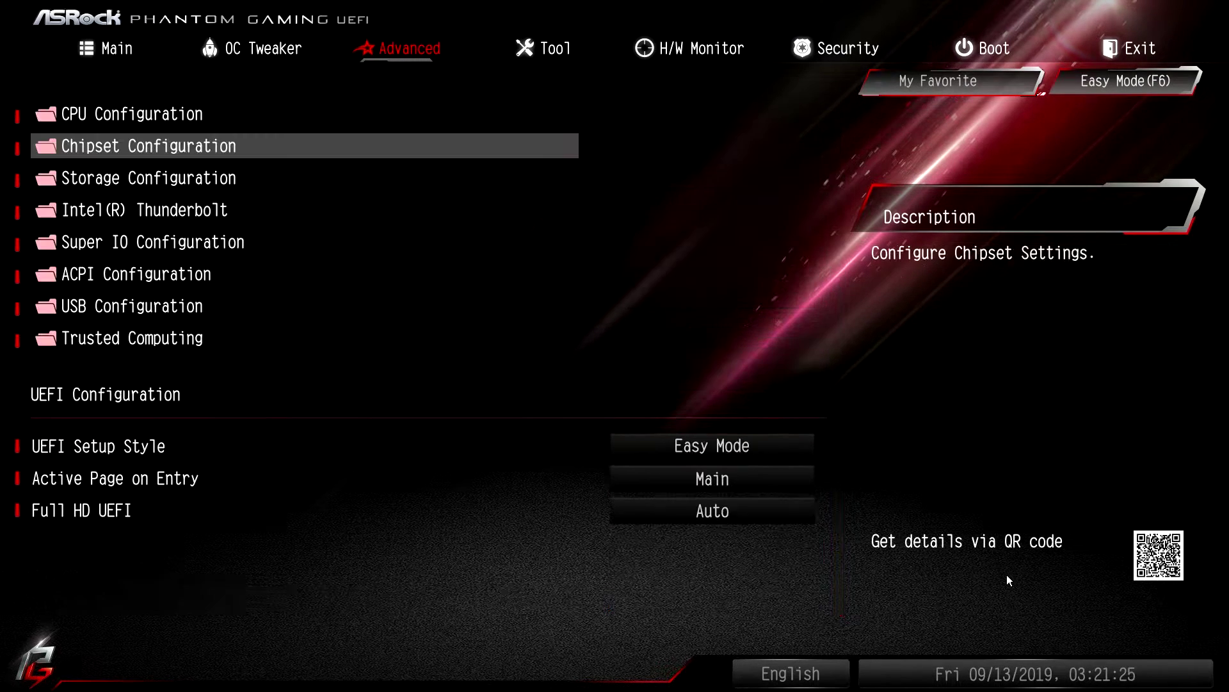
Go back into Chipset Configuration and review the RGB LED choices, keeping RGB LED On
key("Return")
key("Down")
key("Down")
key("Down")
key("Down")
key("Down")
key("Down")
key("Down")
key("Down")
key("Down")
key("Down")
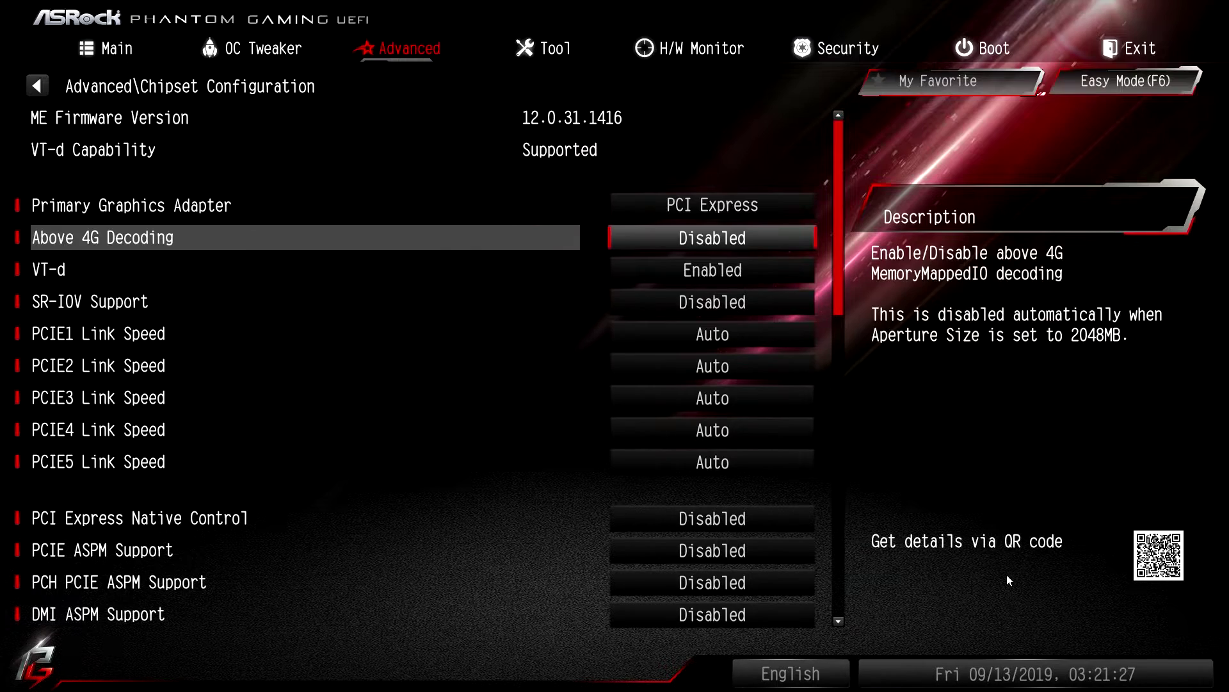
key("Down")
key("Down")
key("Down")
key("Down")
key("Down")
key("Down")
key("Down")
key("Down")
key("Down")
key("Down")
key("Down")
key("Down")
key("Down")
key("Down")
key("Down")
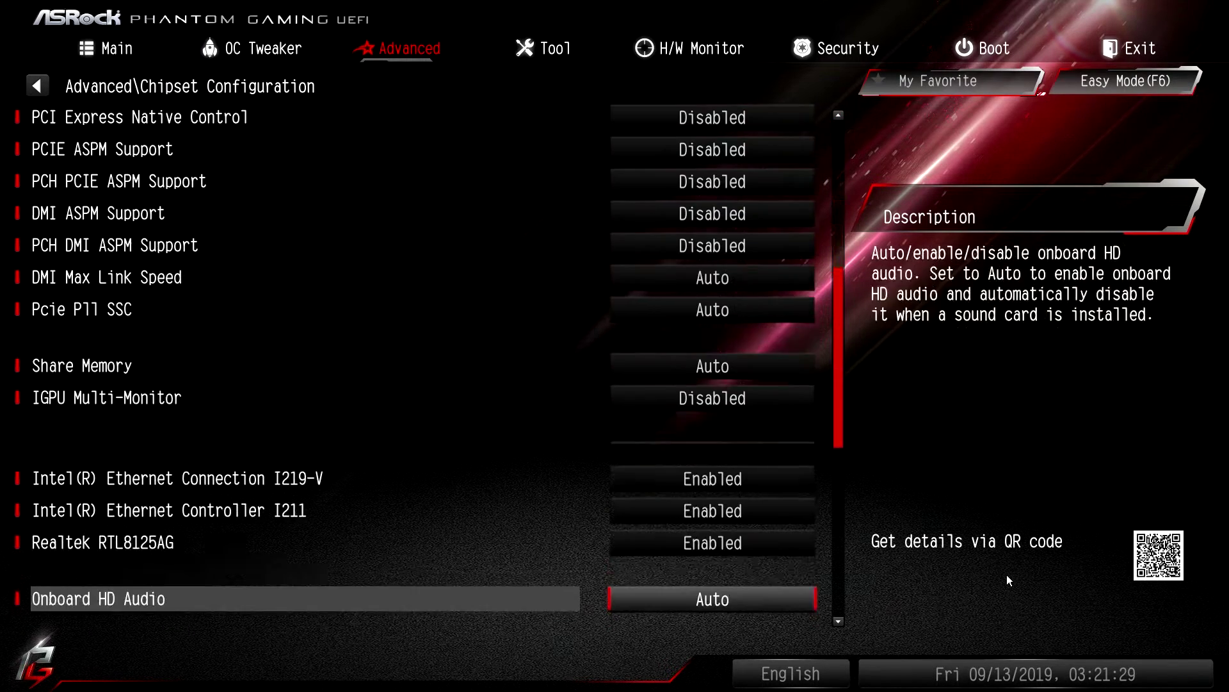
key("Down")
key("Down")
key("Down")
key("Down")
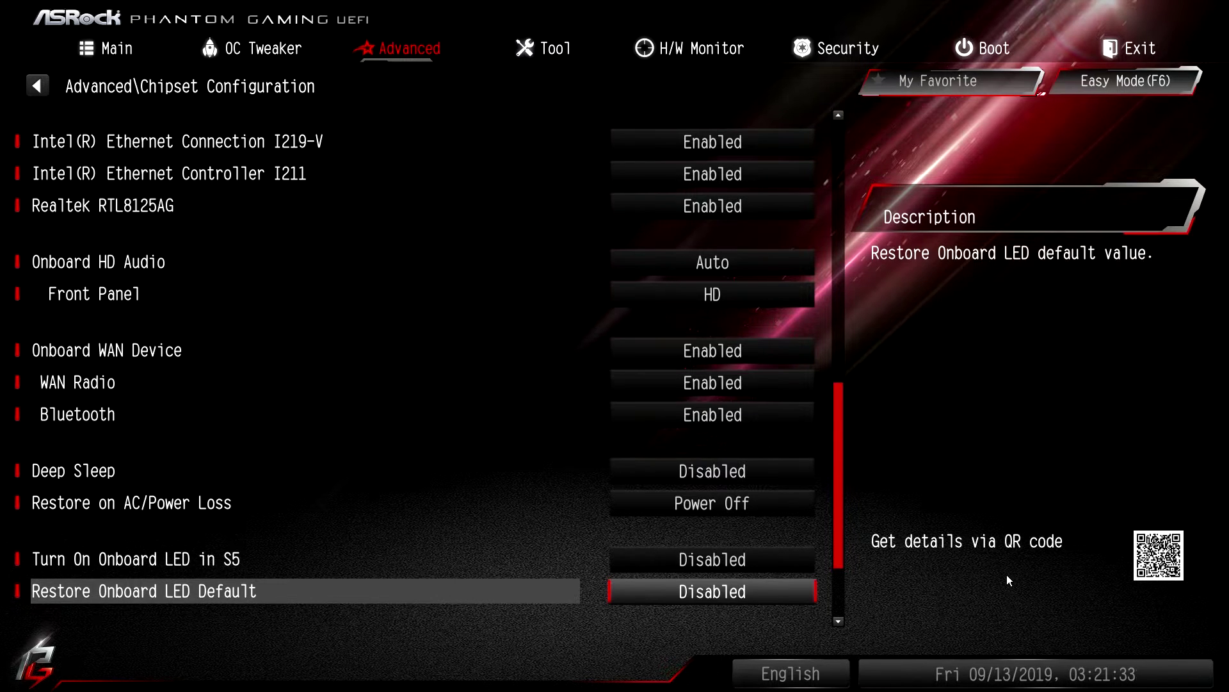
key("Down")
key("Down")
key("Up")
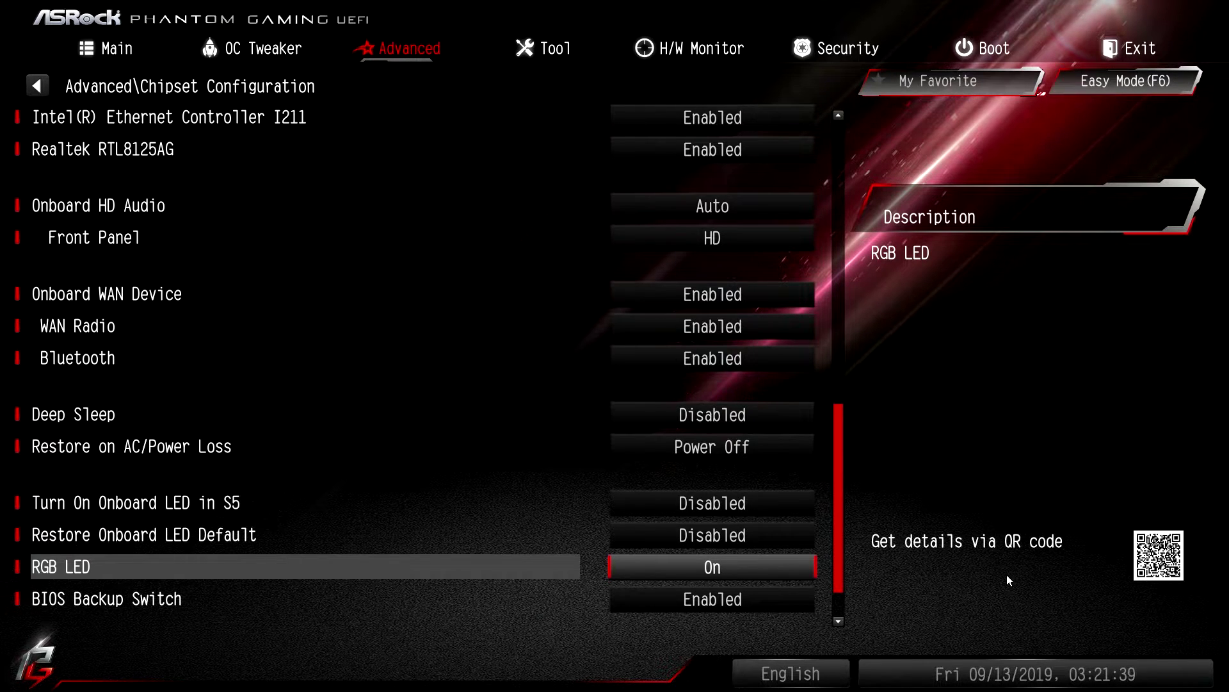
key("Return")
key("Down")
key("Up")
key("Return")
key("Down")
key("Down")
key("Down")
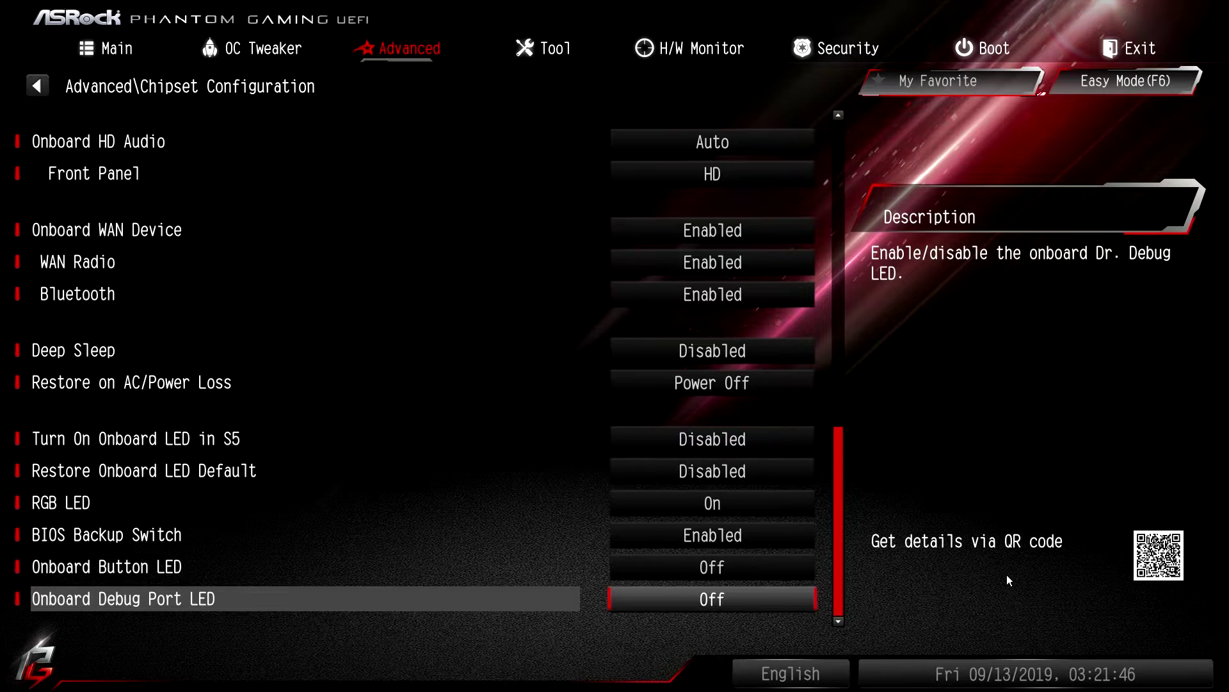
key("Escape")
View the Storage Configuration settings down through SATA Mode Selection, then return to the Advanced list
key("Down")
key("Return")
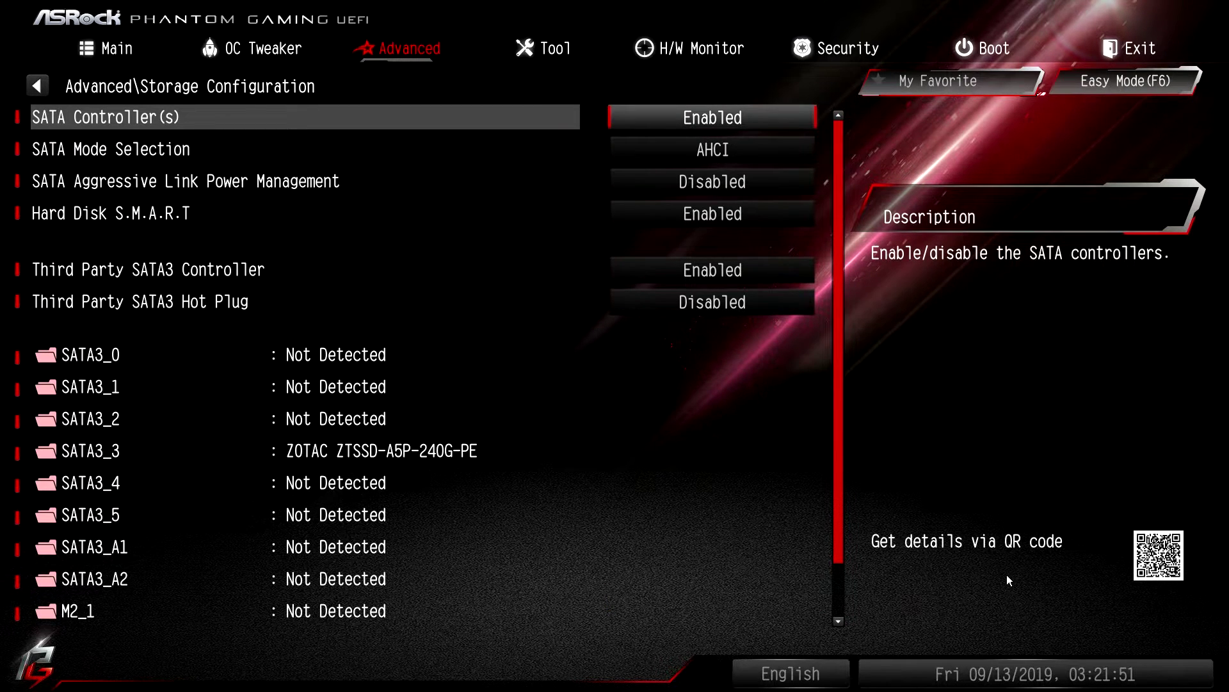
key("Down")
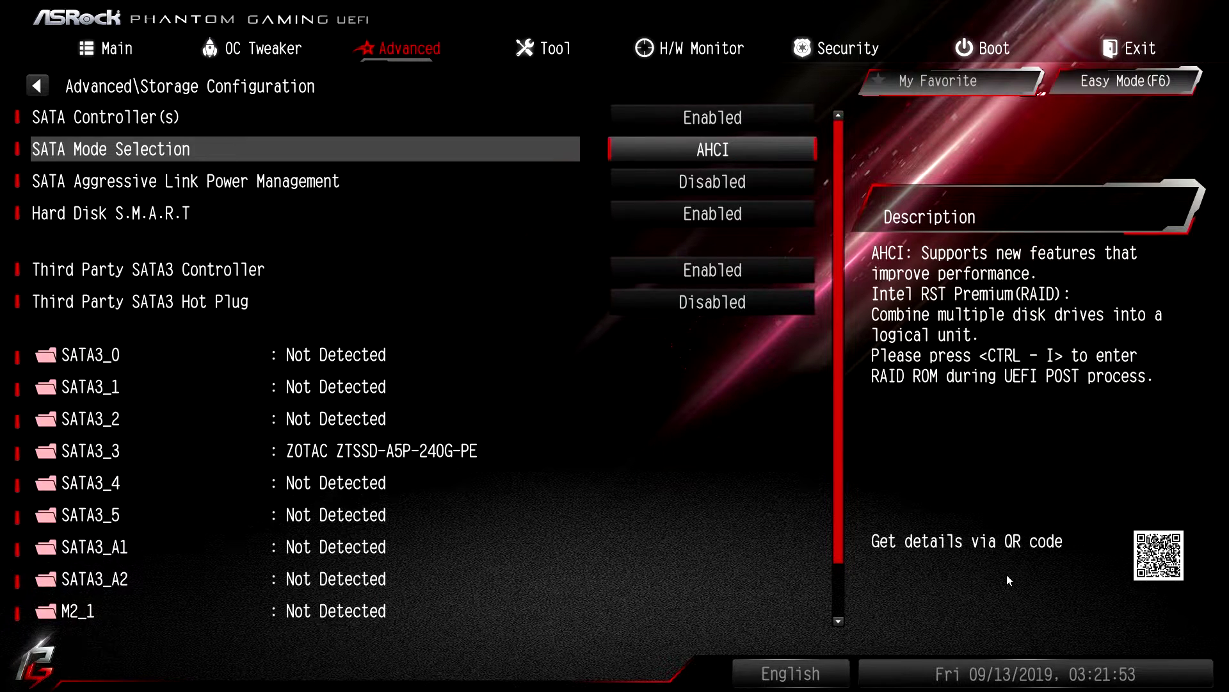
key("Down")
key("Down")
key("Down")
key("Down")
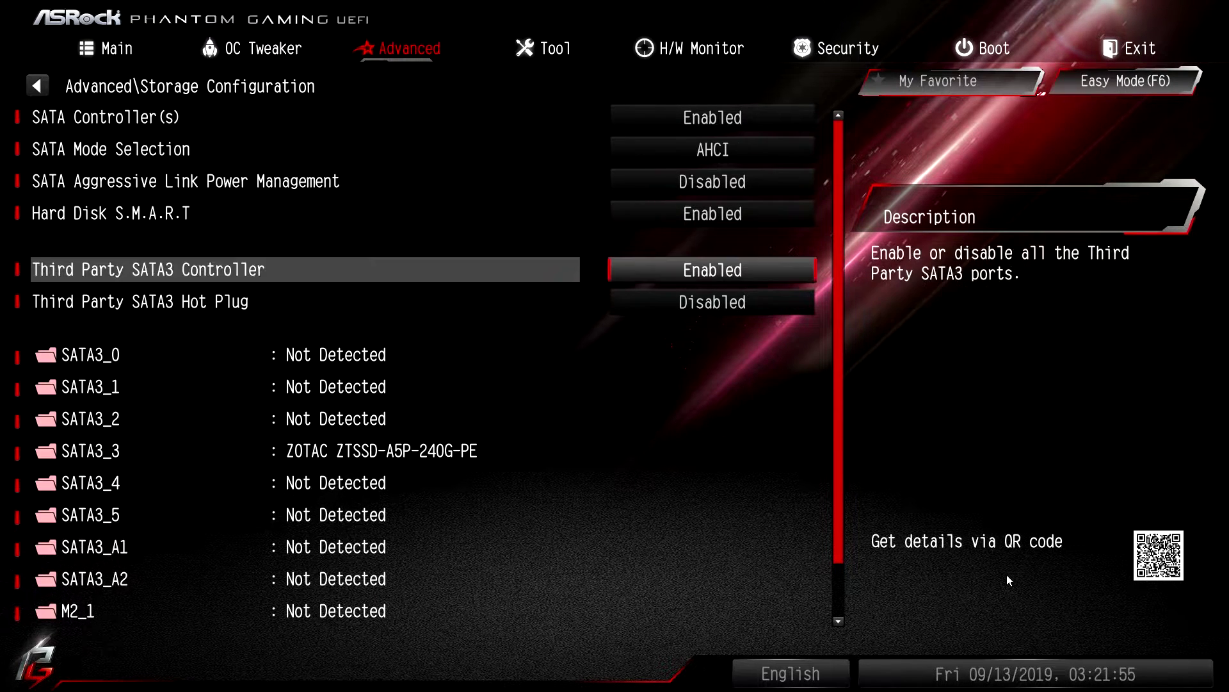
key("Escape")
View the Intel Thunderbolt, Super IO and ACPI Configuration submenus without changing anything
key("Down")
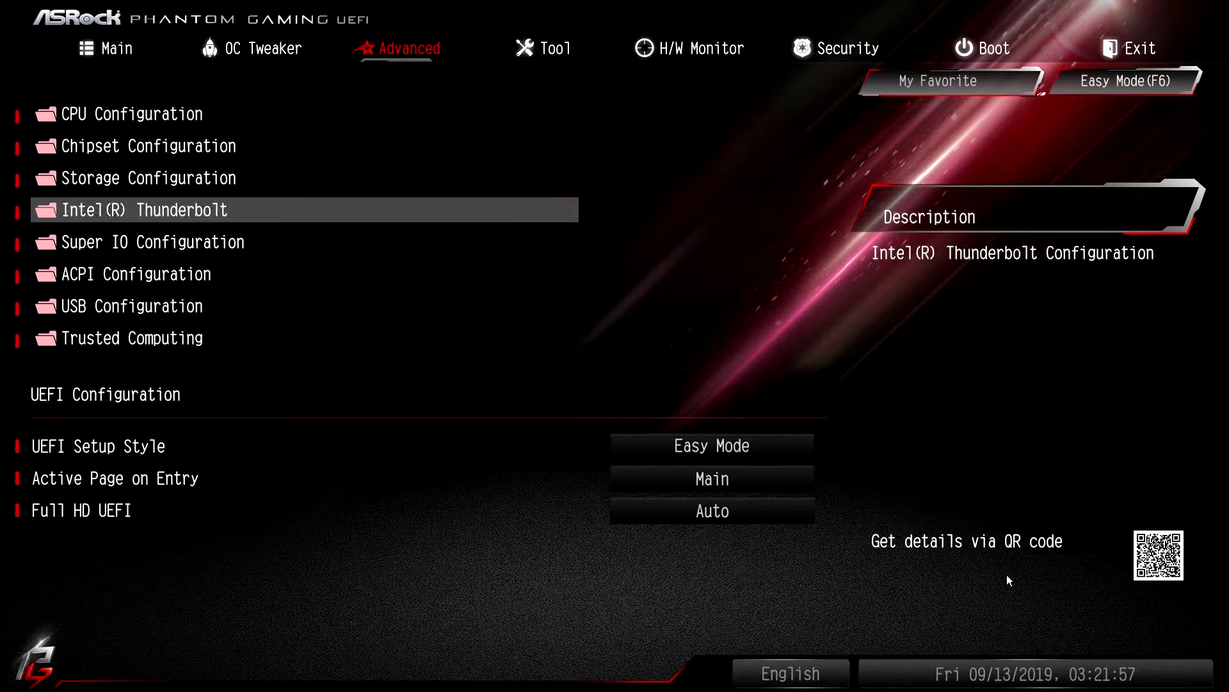
key("Return")
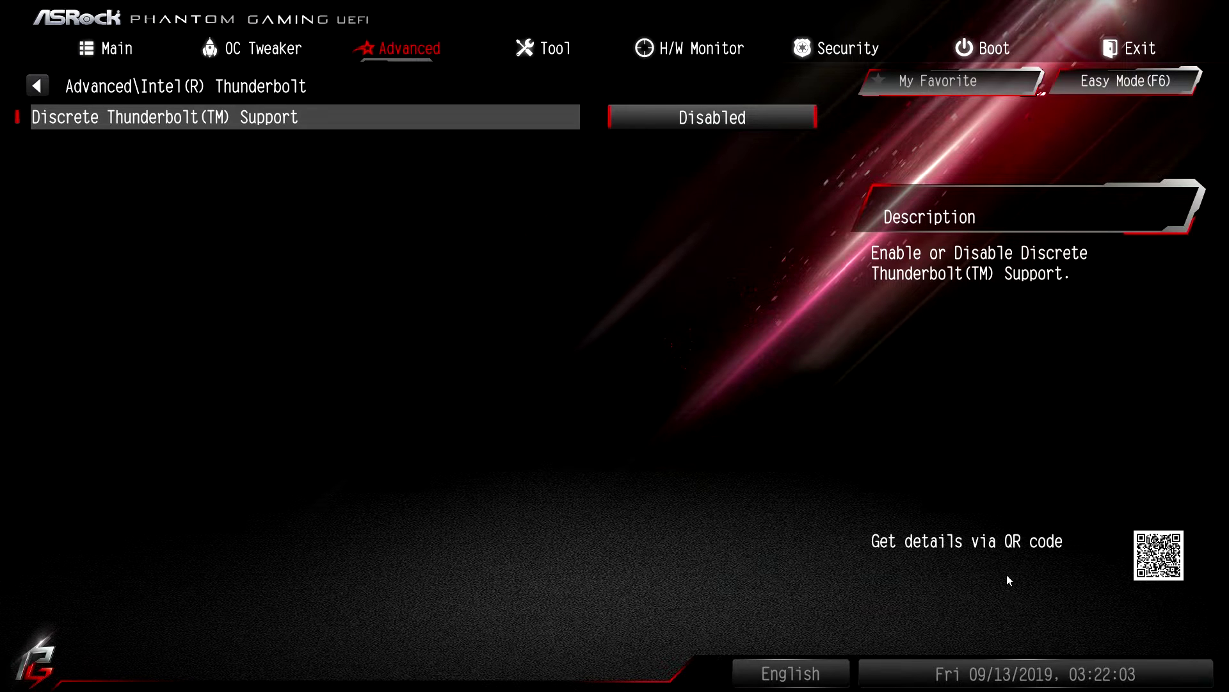
key("Escape")
key("Down")
key("Return")
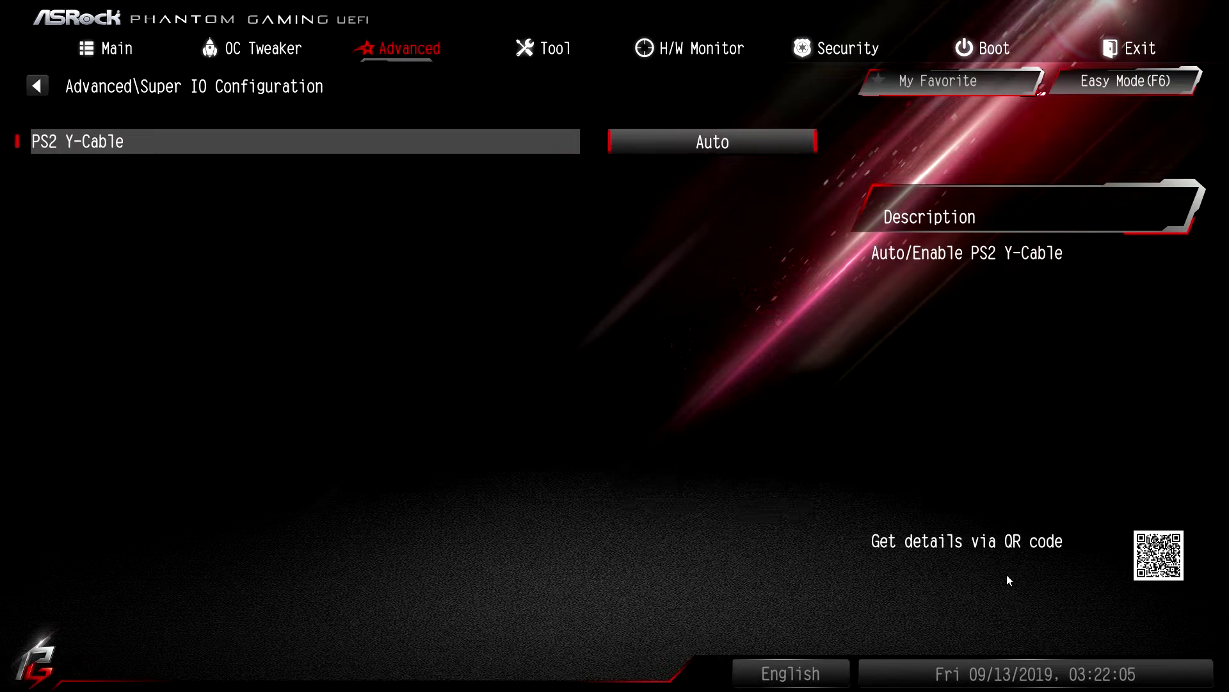
key("Escape")
key("Down")
key("Return")
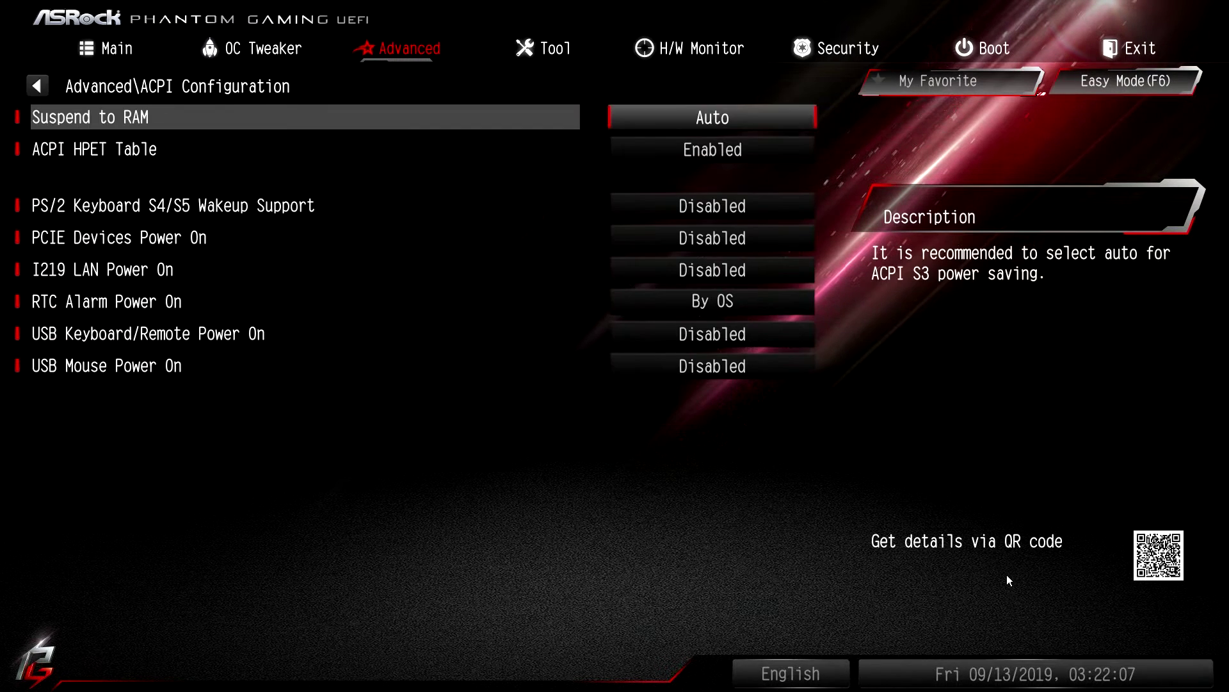
key("Escape")
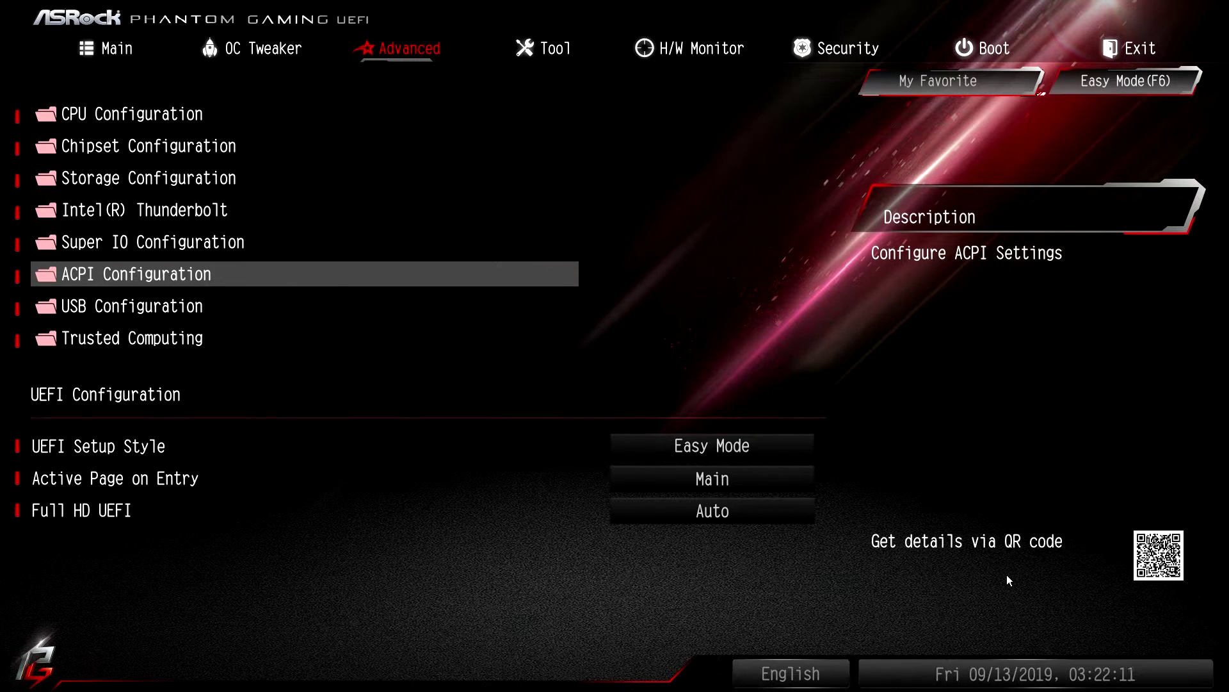
Review the USB Configuration port settings, then view the Trusted Computing settings unchanged
left_click(90, 311)
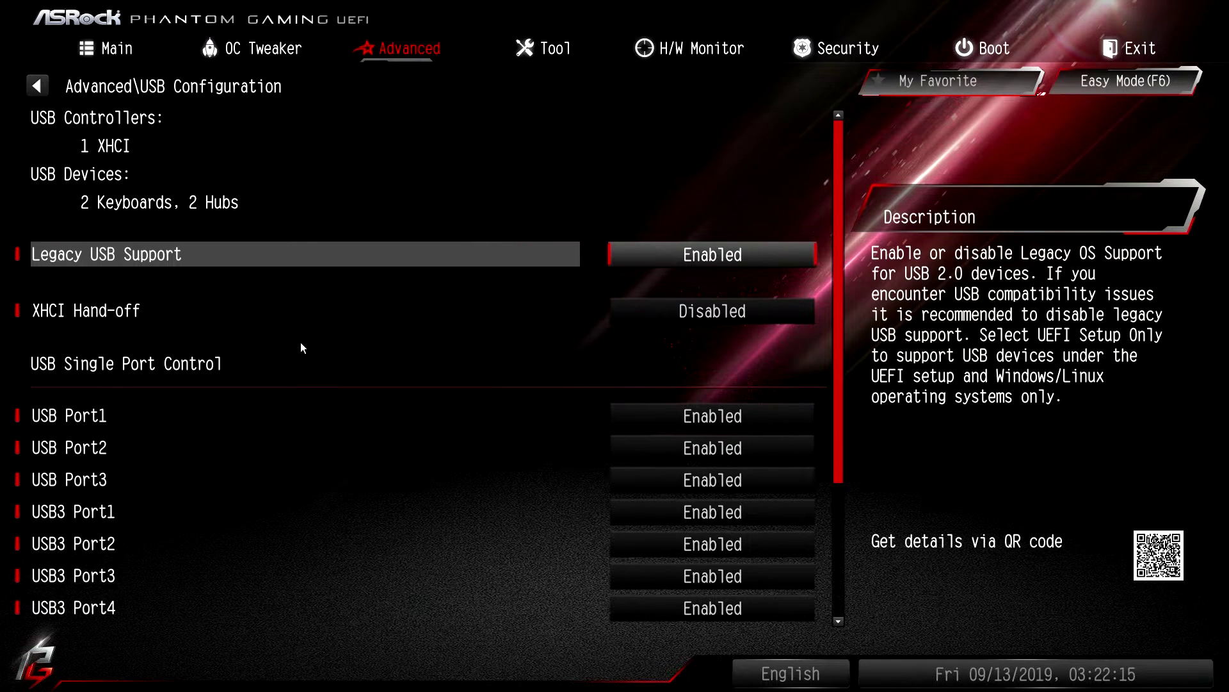
key("Down")
key("Up")
key("Down")
key("Down")
key("Down")
key("Down")
key("Down")
key("Down")
key("Down")
key("Down")
key("Down")
key("Down")
key("Down")
key("Down")
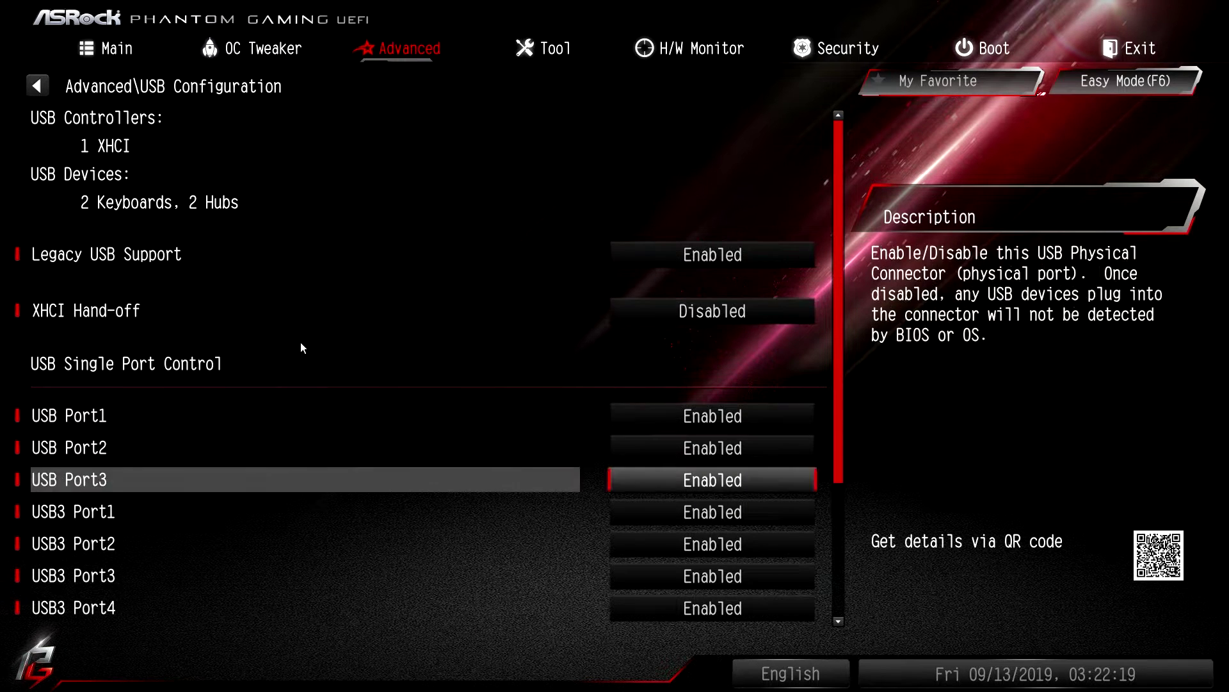
key("Down")
key("Down")
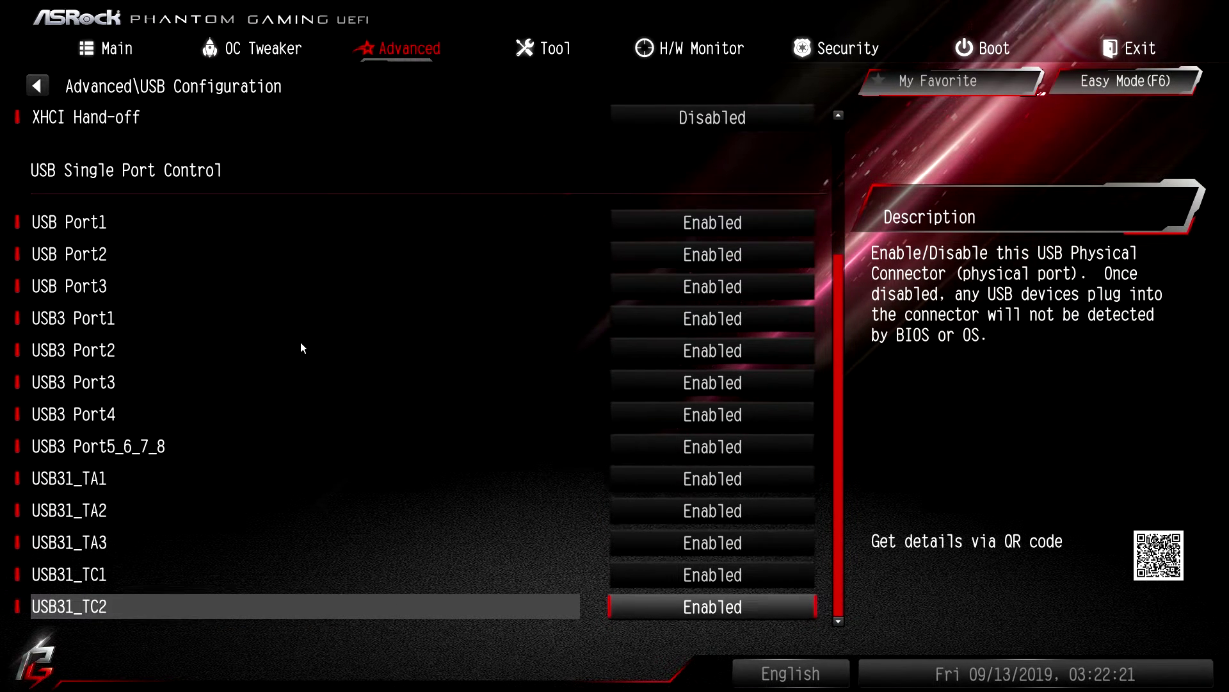
key("Escape")
key("Down")
key("Return")
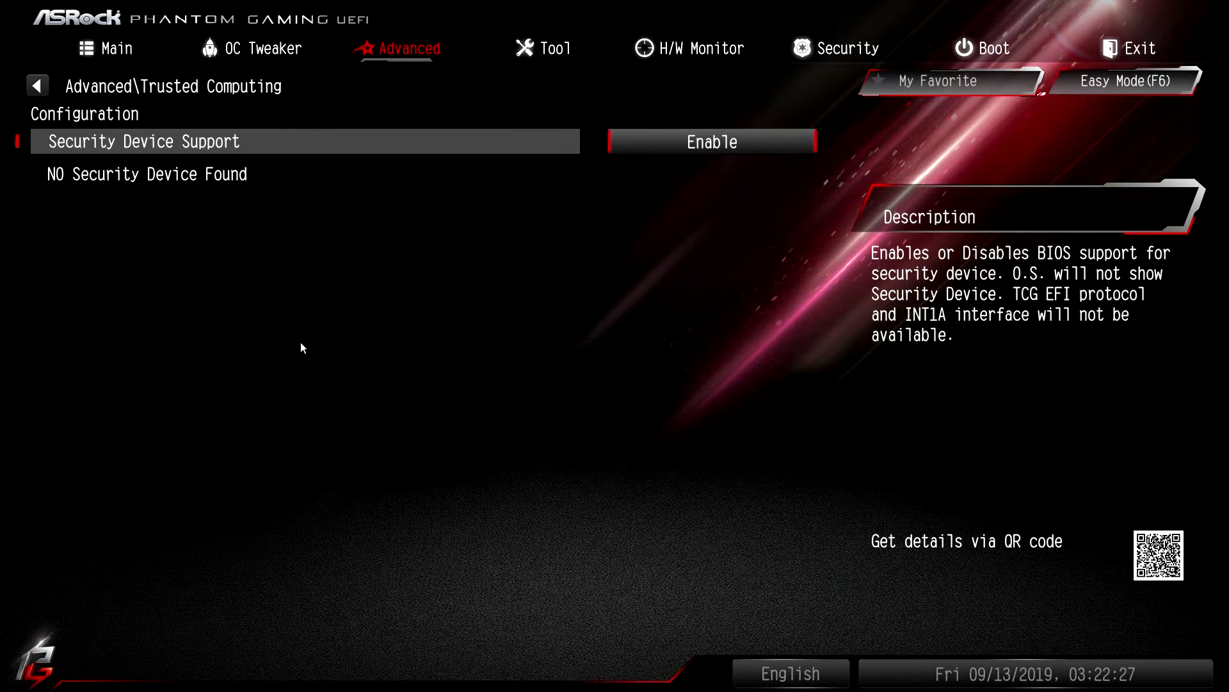
key("Escape")
key("Right")
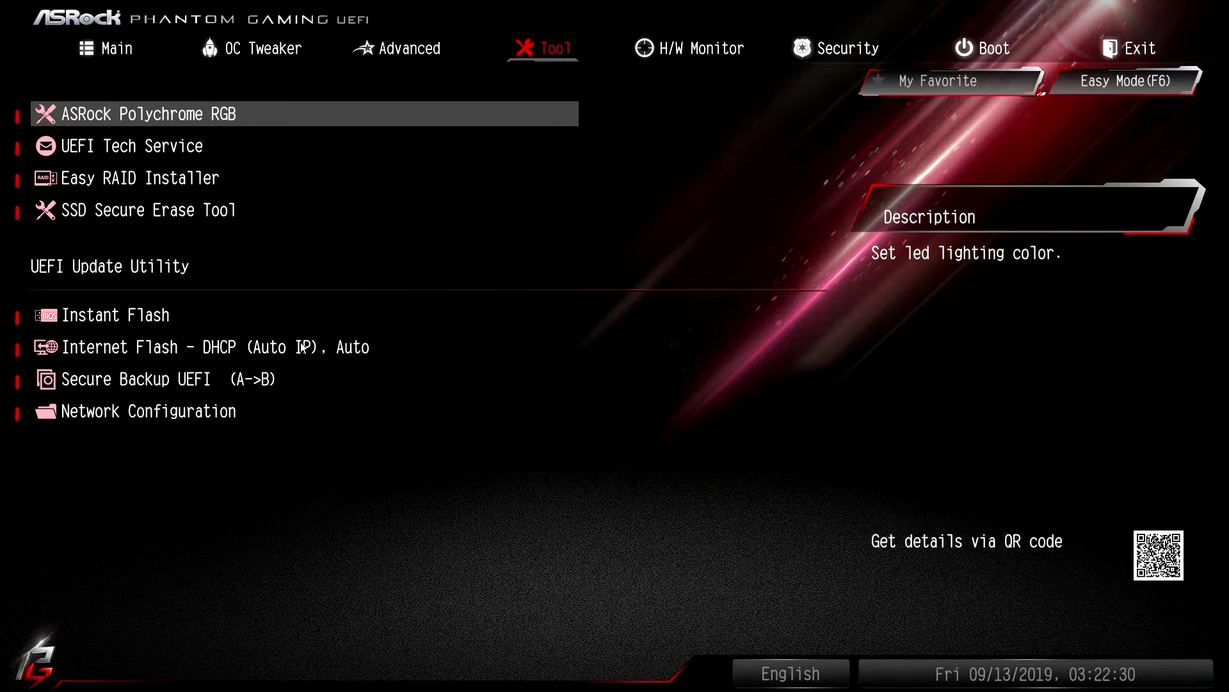
key("Return")
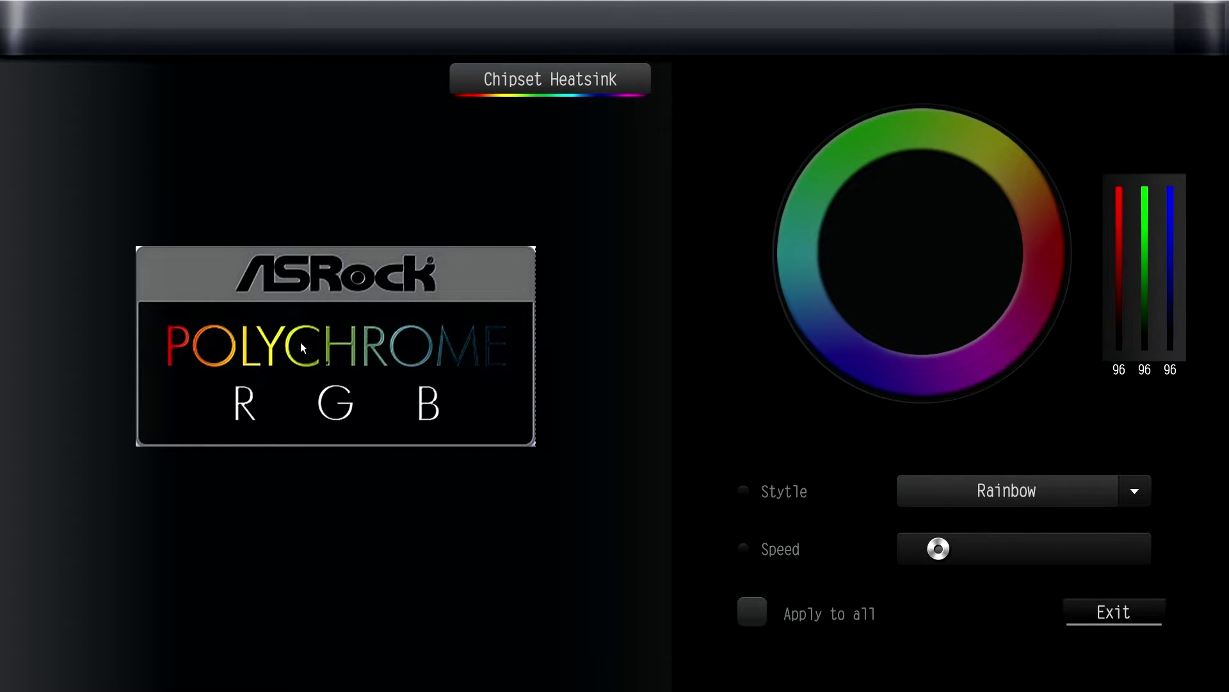
key("Escape")
key("Down")
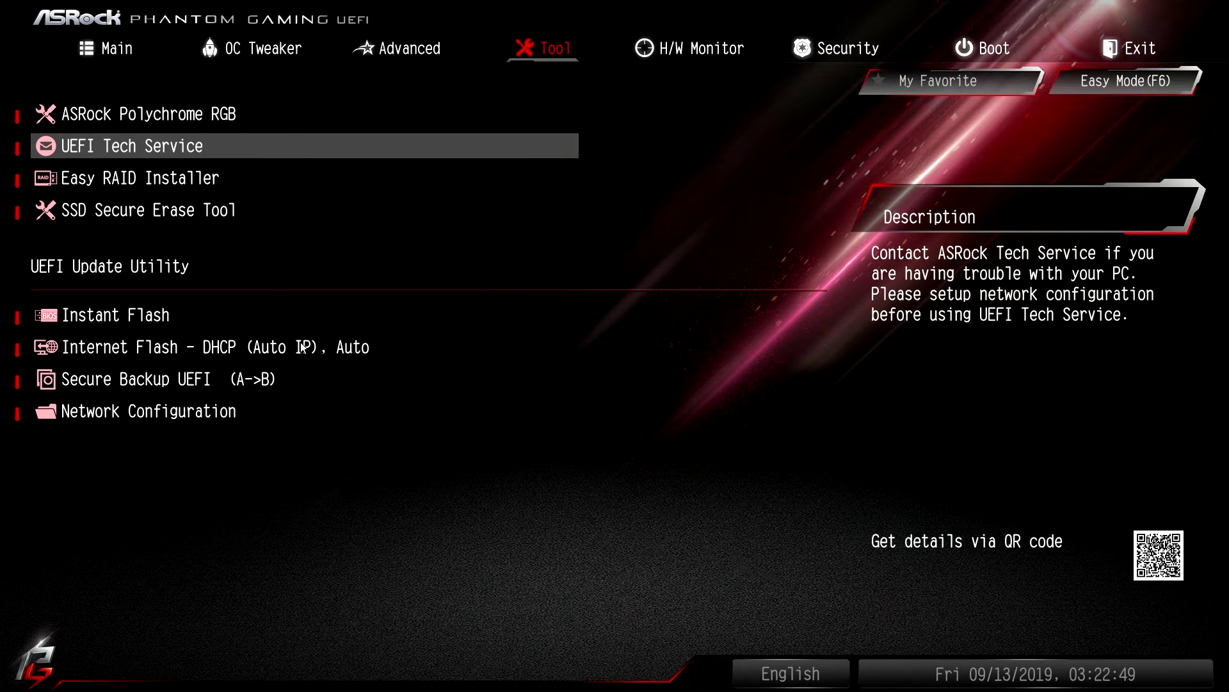
key("Return")
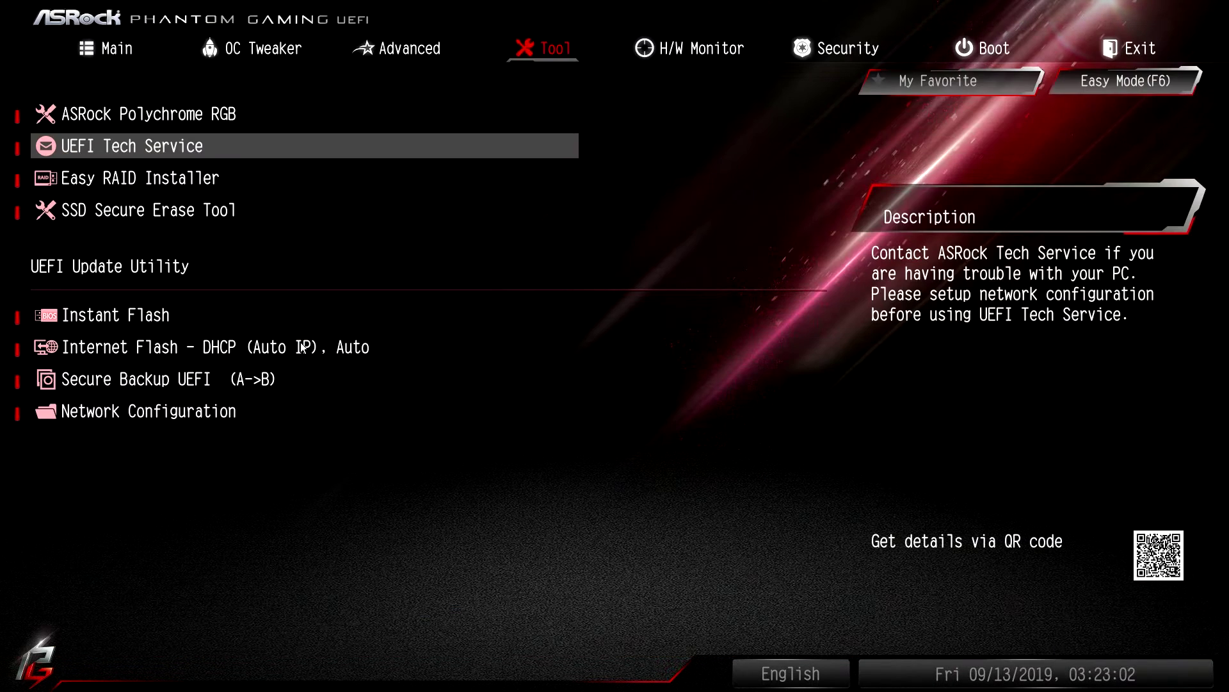
key("Down")
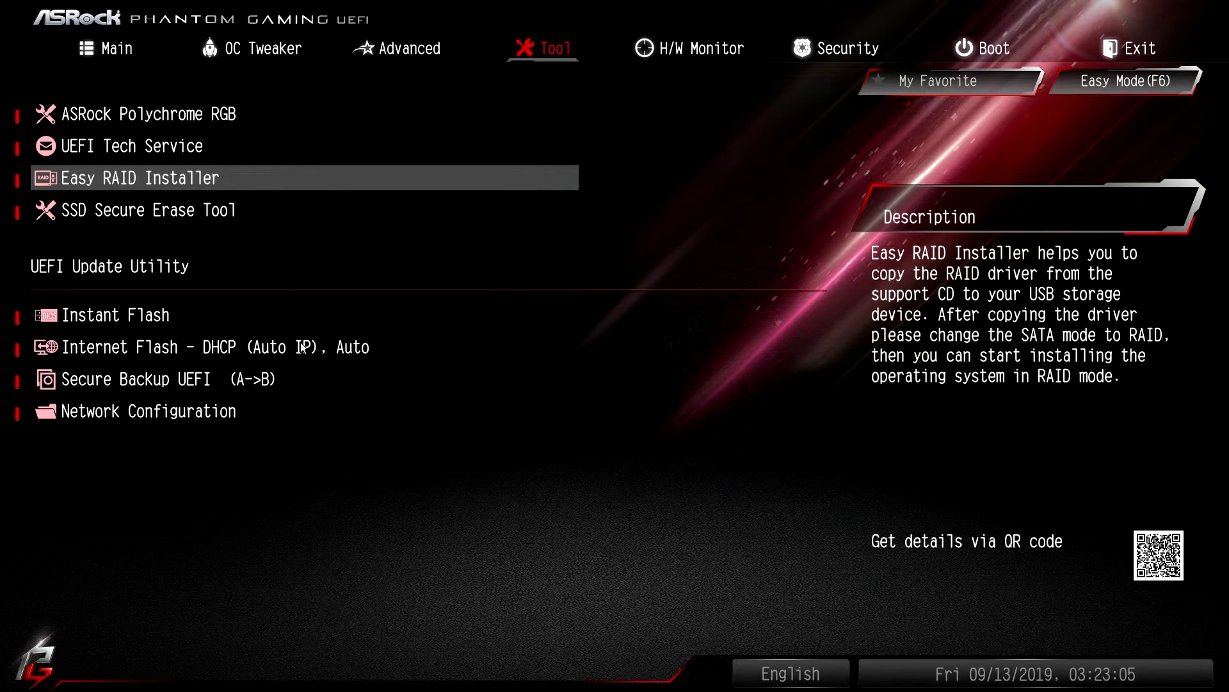
Browse the Tool entries from SSD Secure Erase to Secure Backup UEFI, check Network Configuration, then reach H/W Monitor
key("Down")
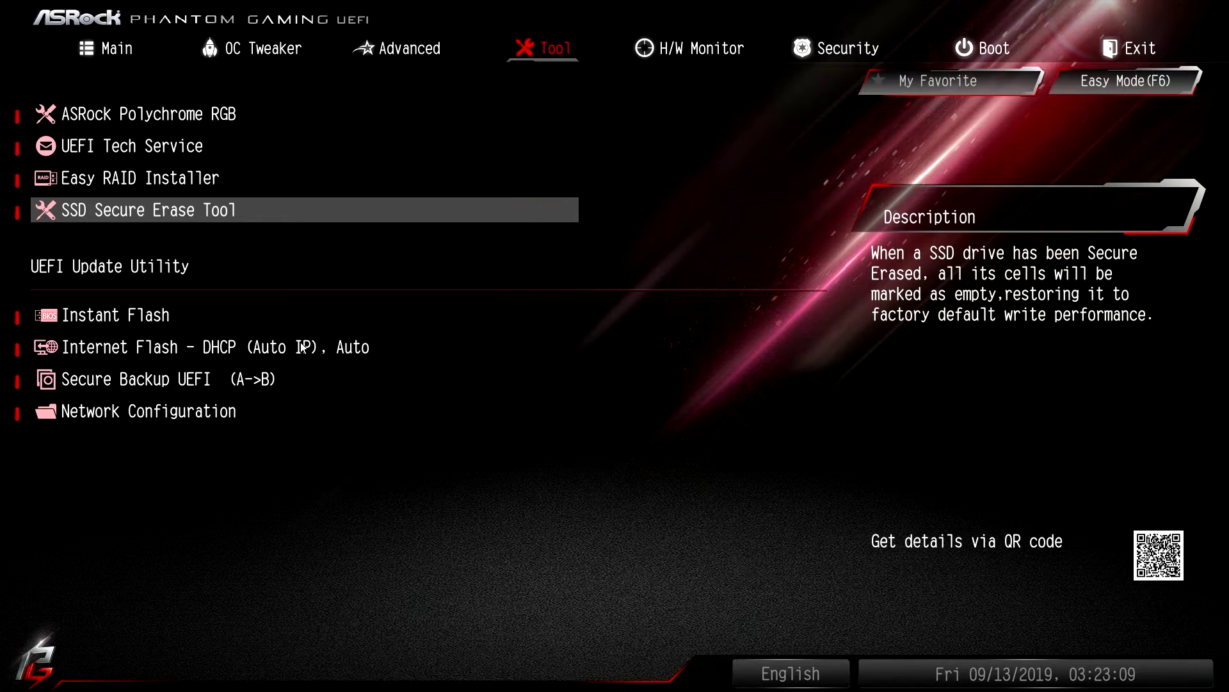
key("Down")
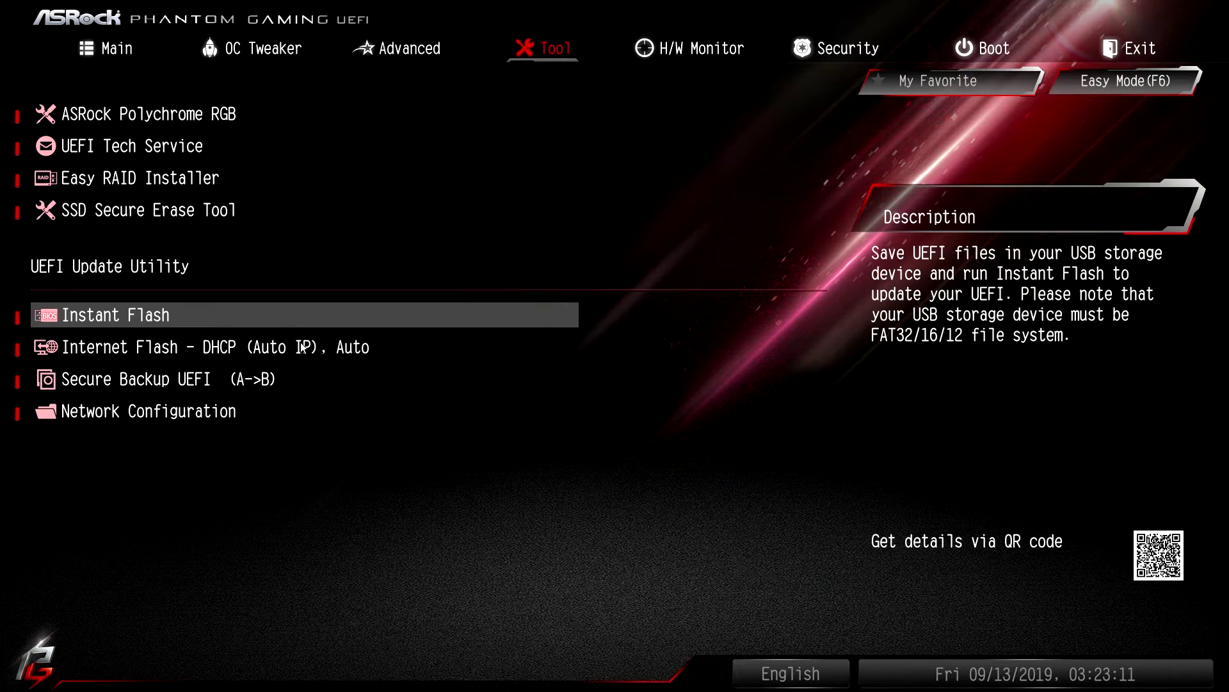
key("Down")
key("Down")
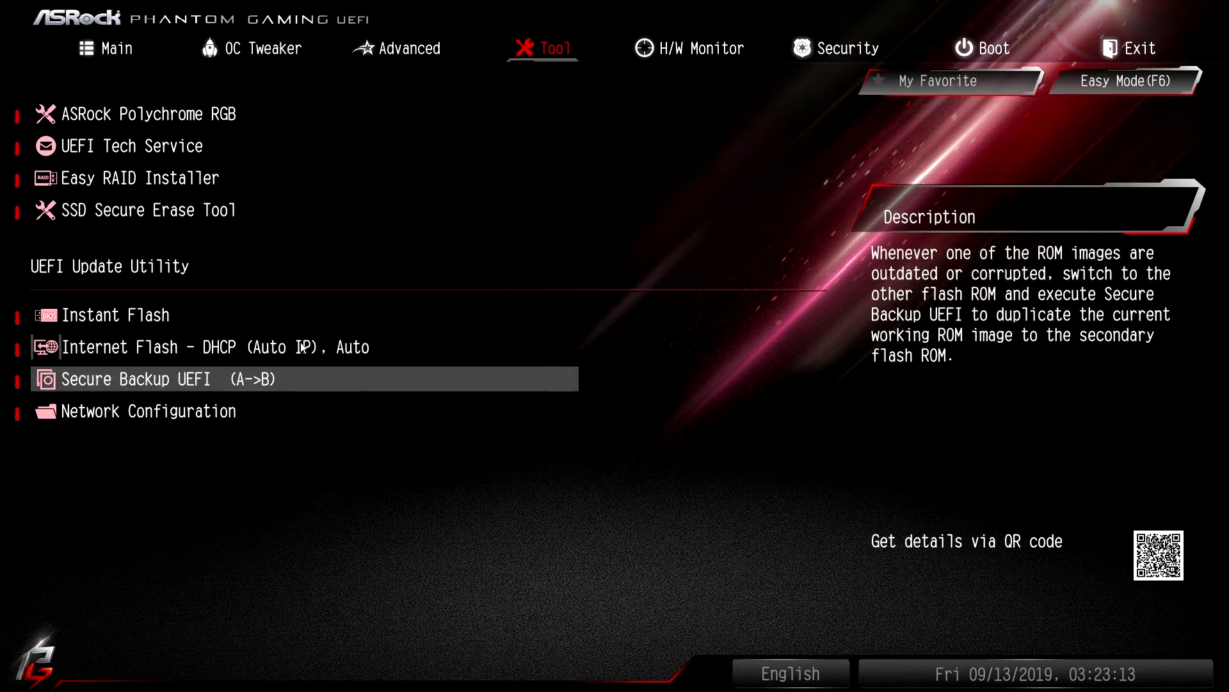
key("Down")
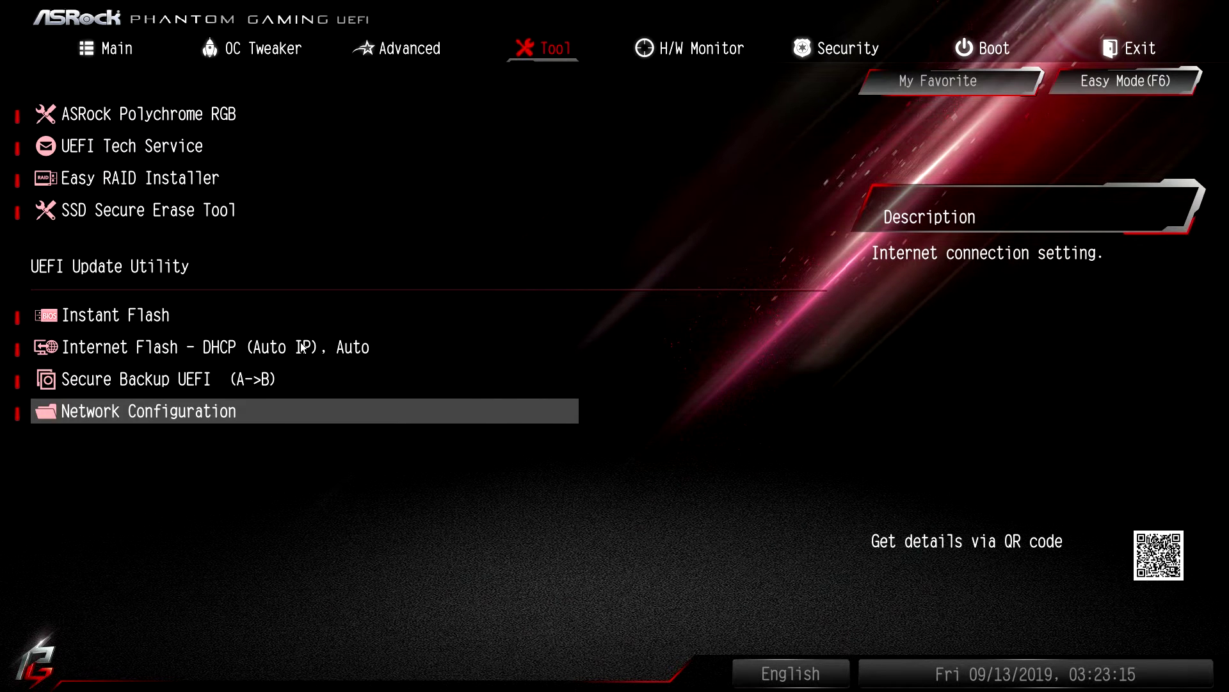
key("Return")
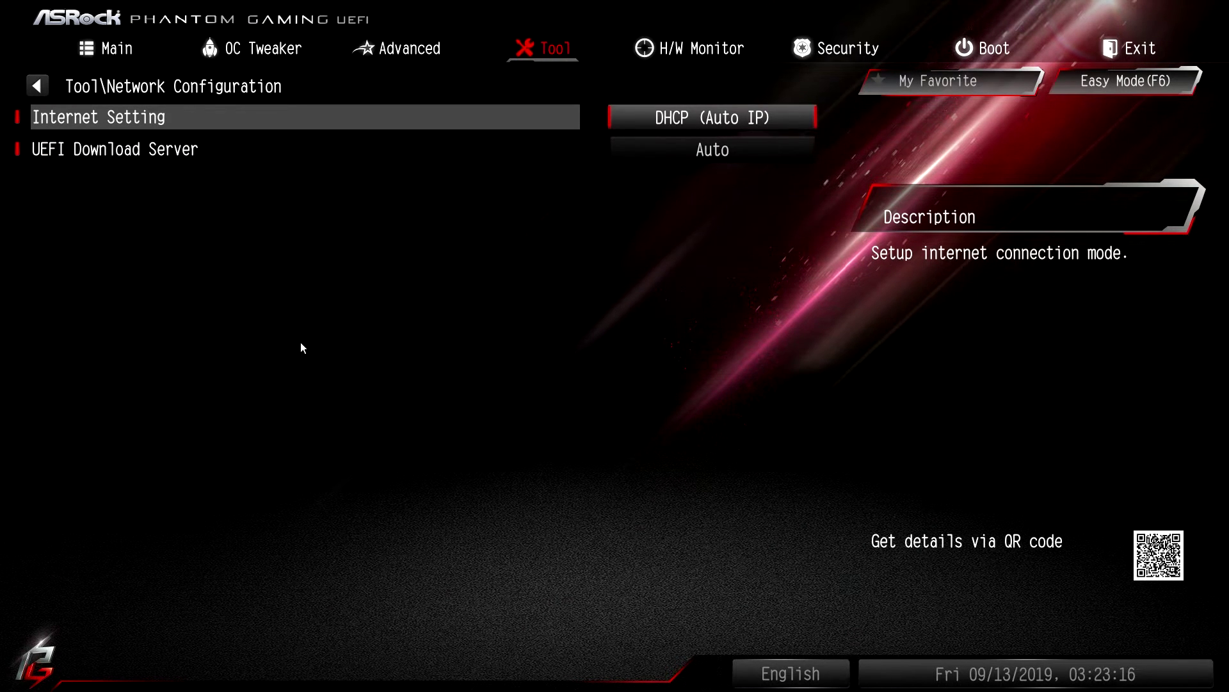
key("Escape")
key("Up")
key("Up")
key("Up")
key("Up")
key("Up")
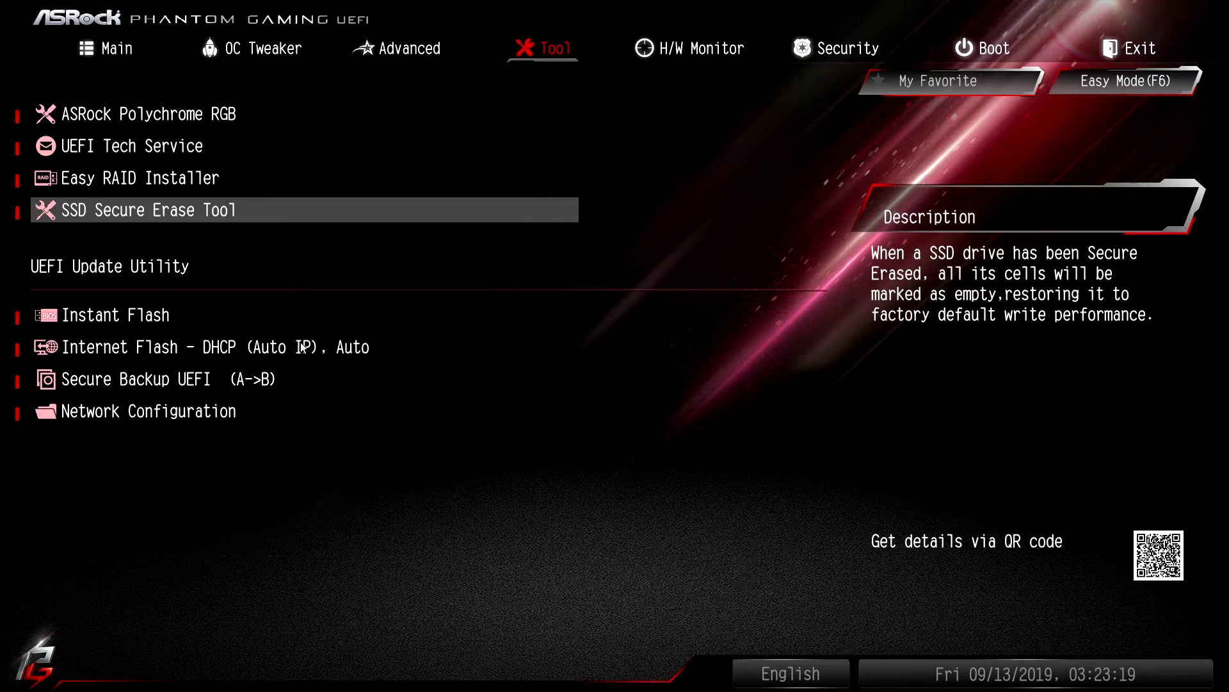
key("Right")
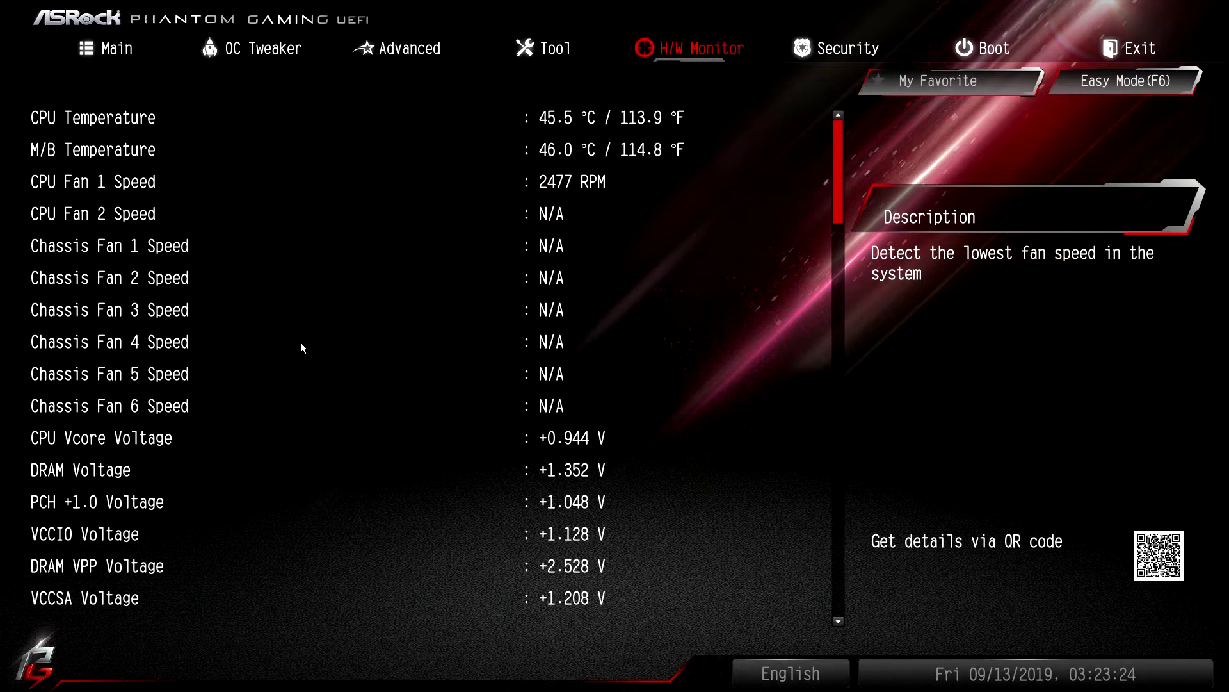
Scroll the H/W Monitor page down to Fan Tuning and back up to the top
left_click_drag(840, 194, 827, 340)
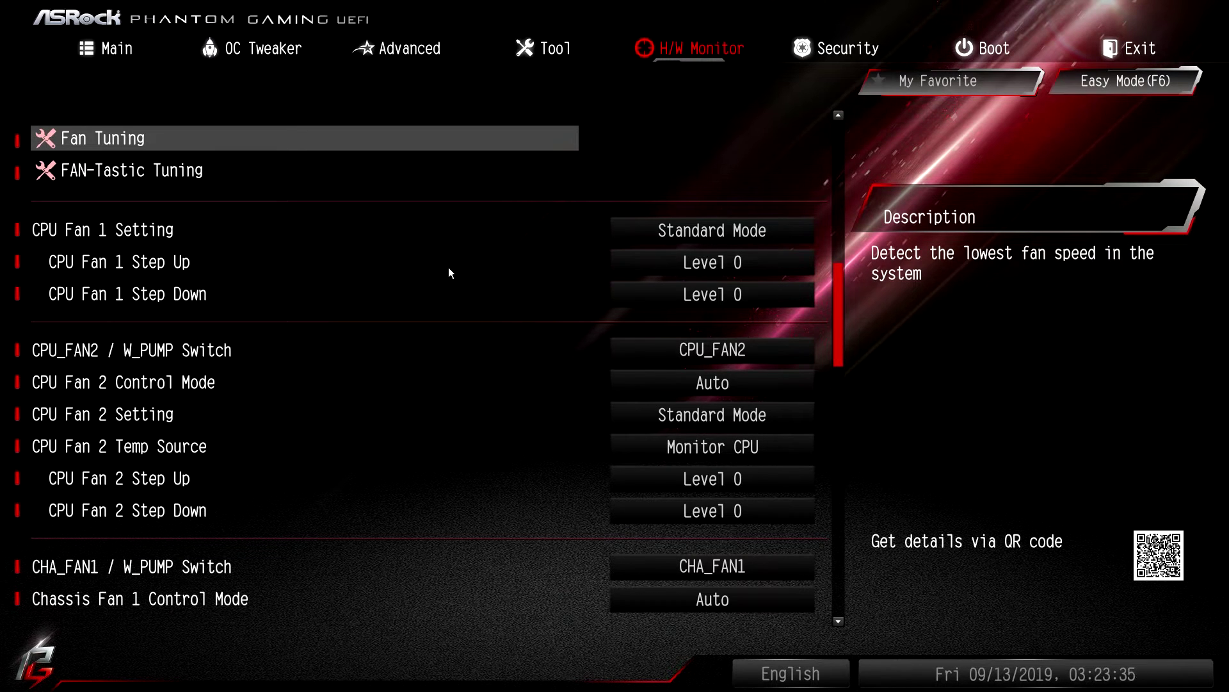
left_click_drag(844, 340, 821, 63)
View the Security page down to Secure Boot, then the Boot page down to CSM
left_click(824, 55)
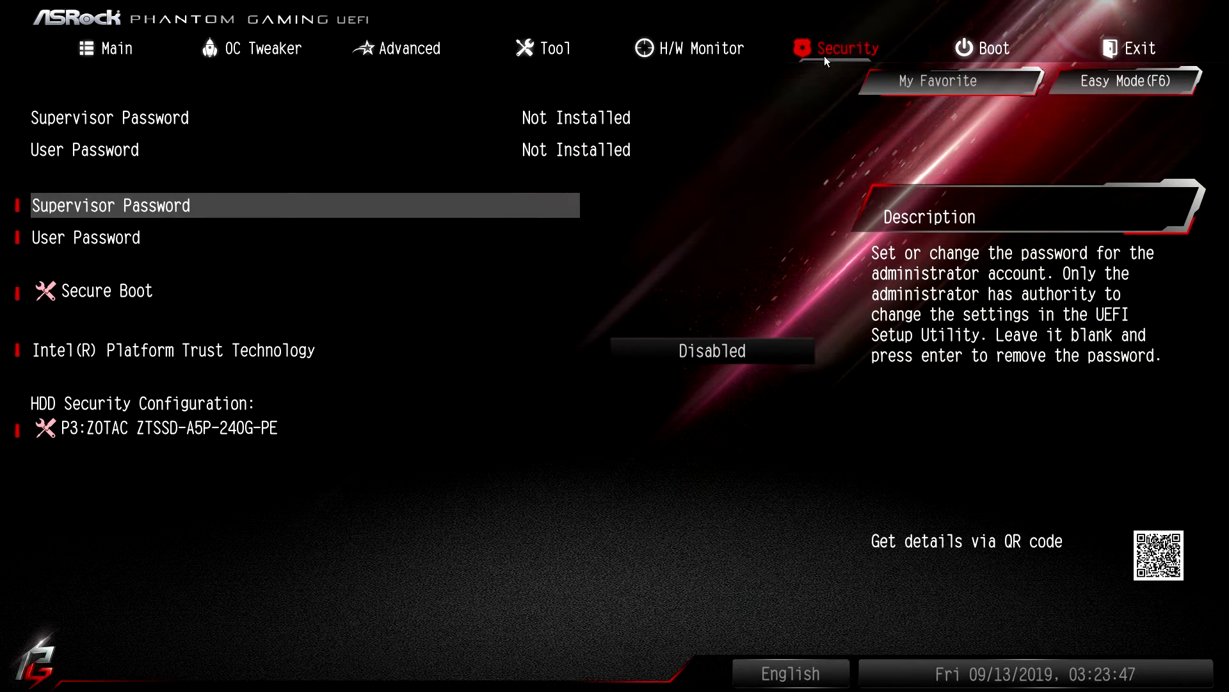
key("Down")
key("Down")
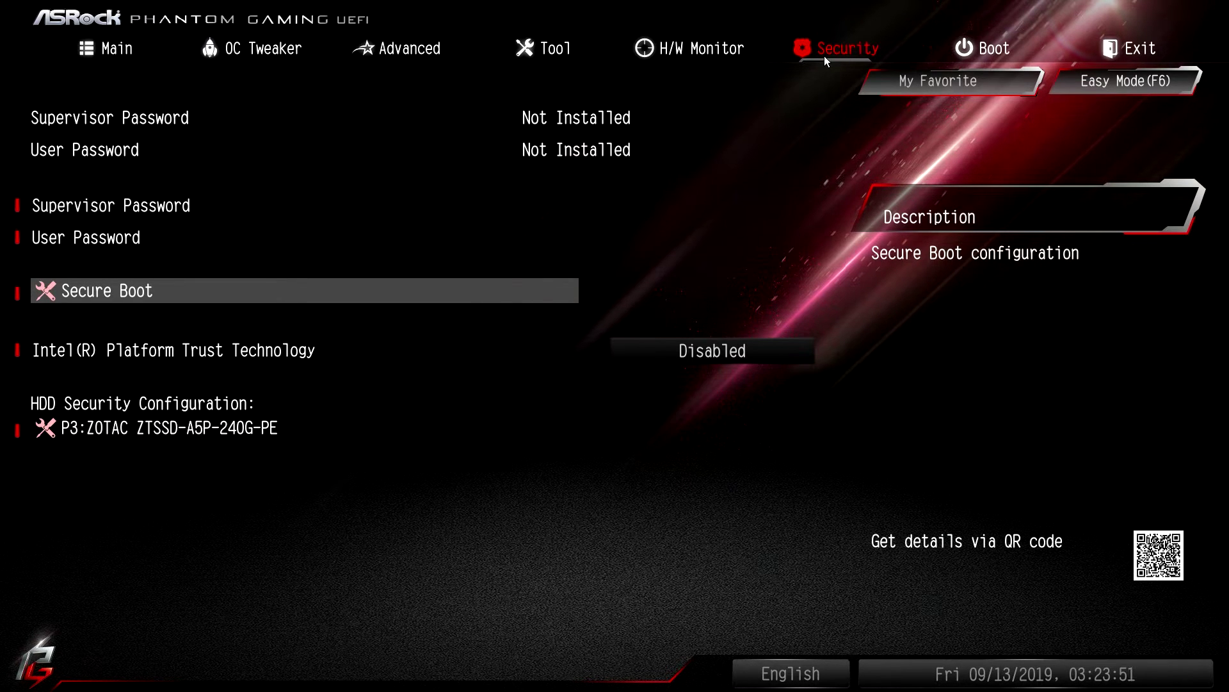
key("Right")
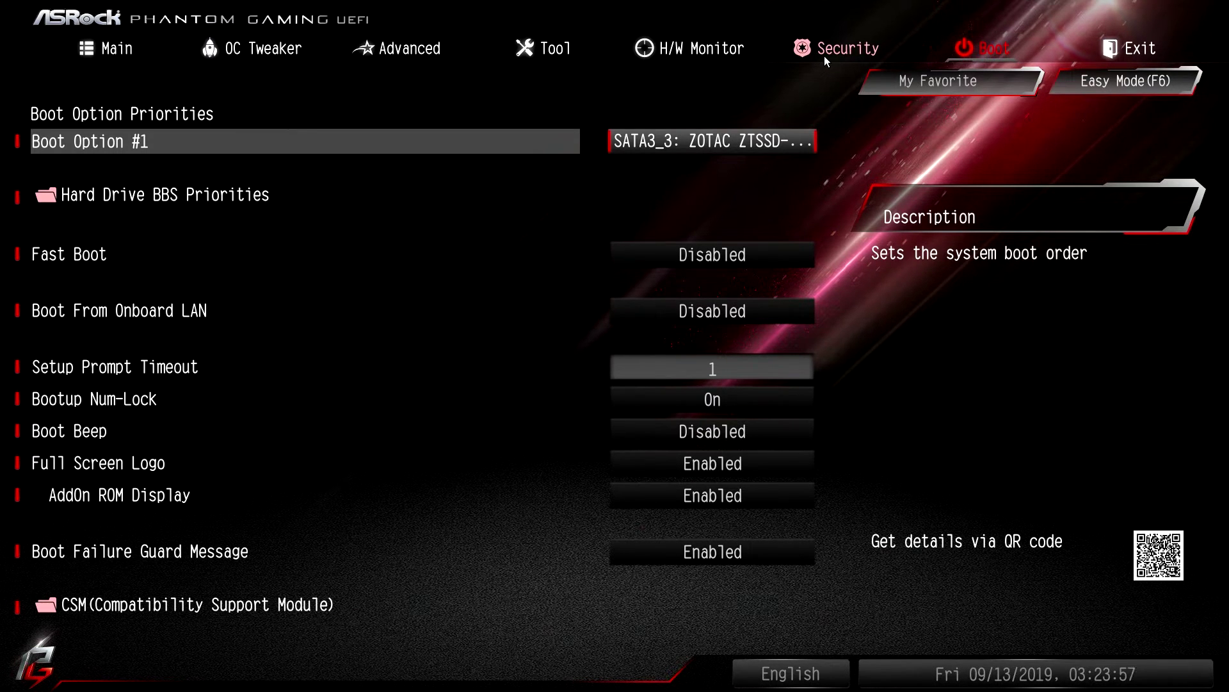
key("Down")
key("Down")
key("Down")
key("Down")
key("Down")
key("Down")
key("Down")
key("Down")
key("Down")
key("Down")
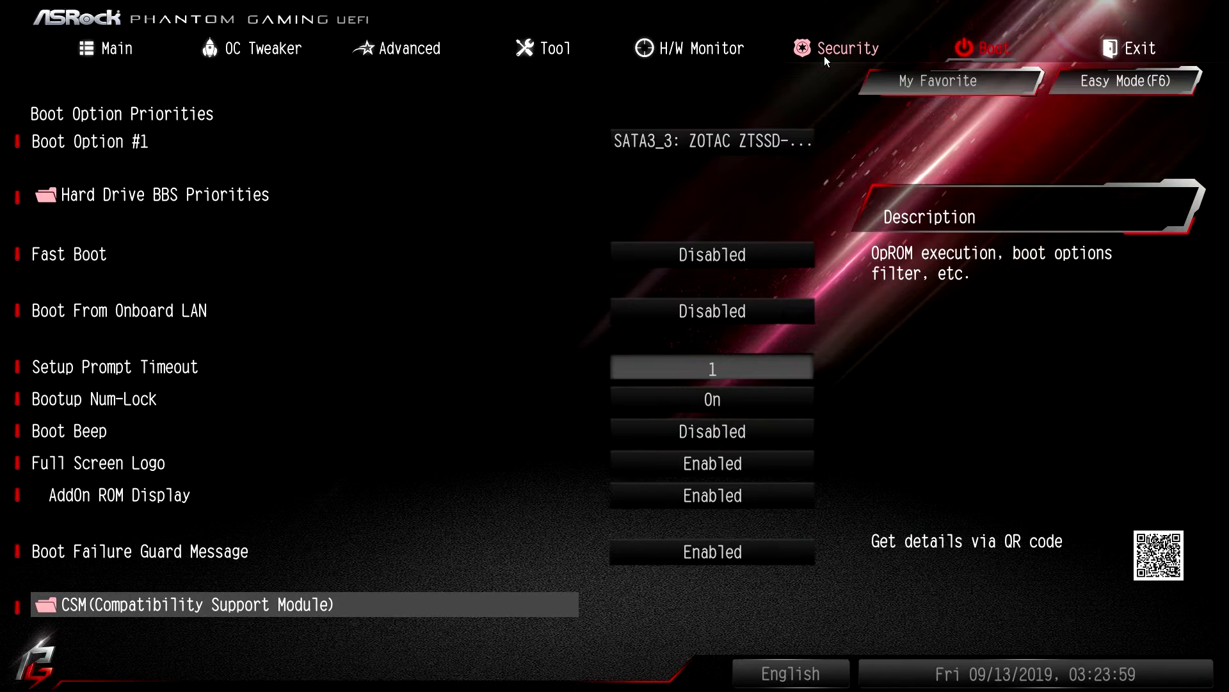
Step through the Exit page options from Discard Changes to the SATA3_3 boot override
key("Right")
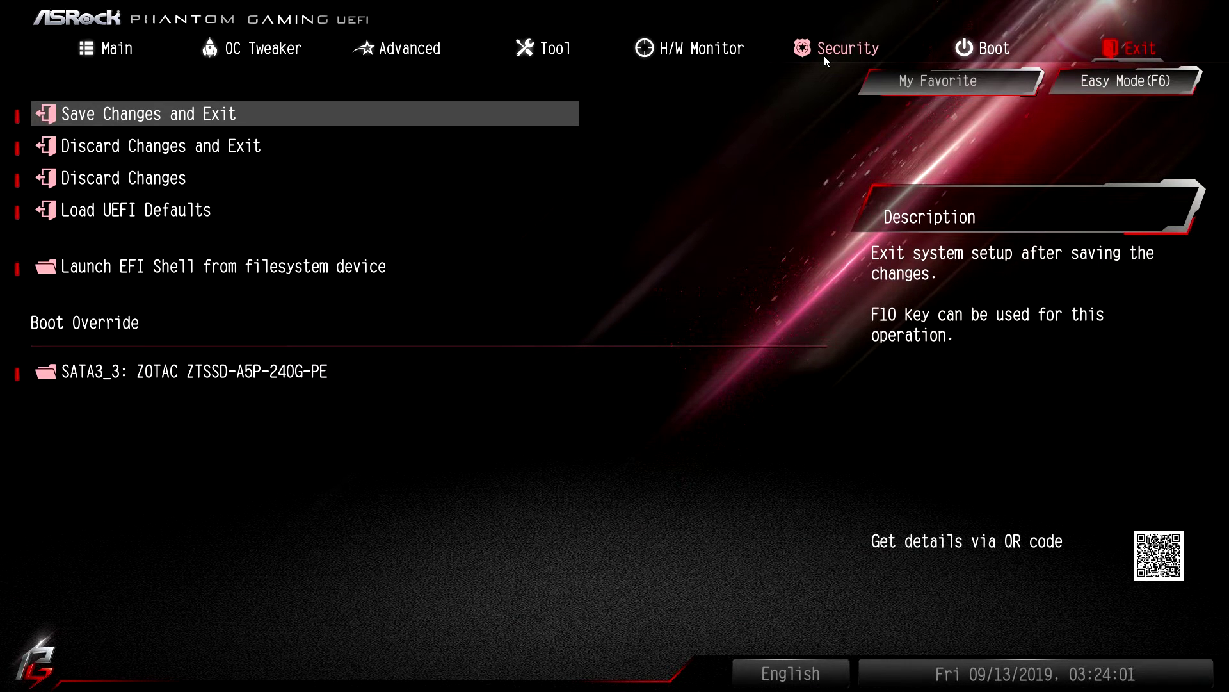
key("Down")
key("Down")
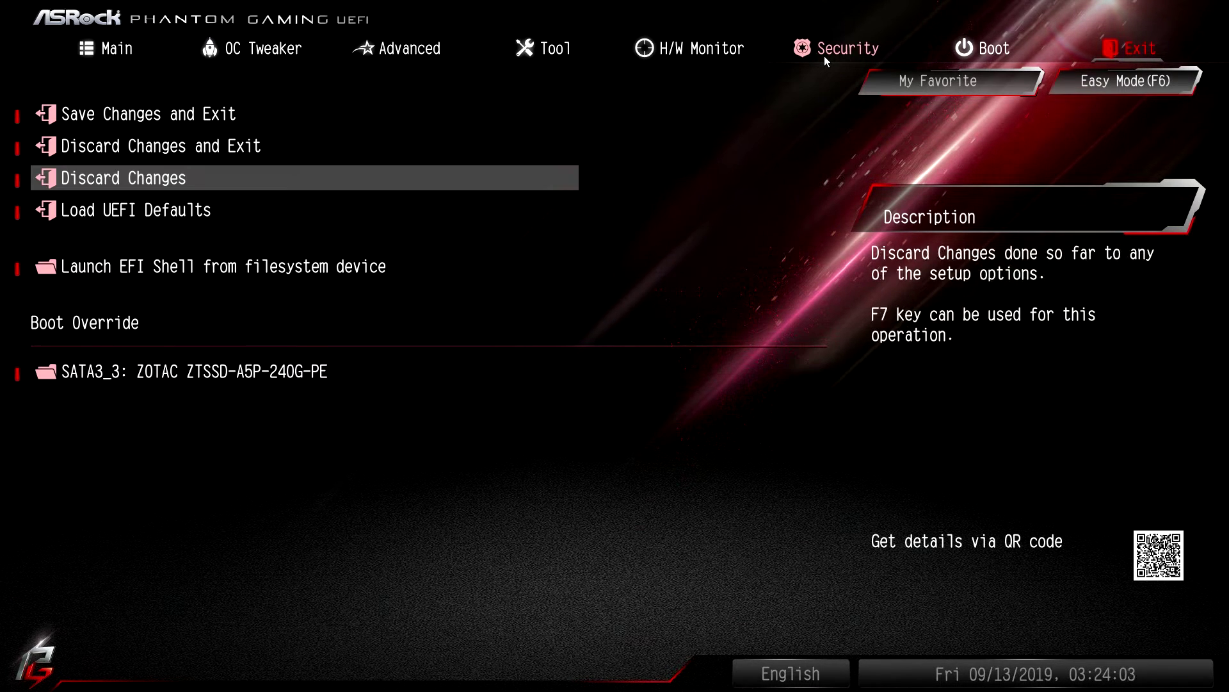
key("Down")
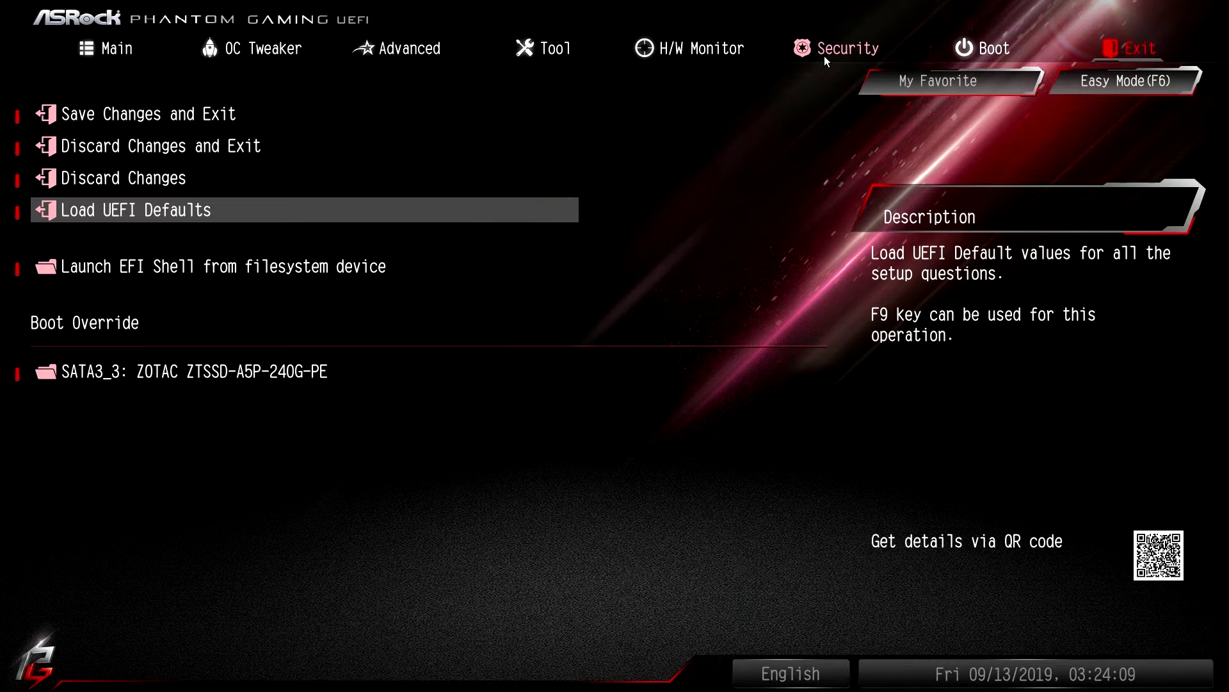
key("Down")
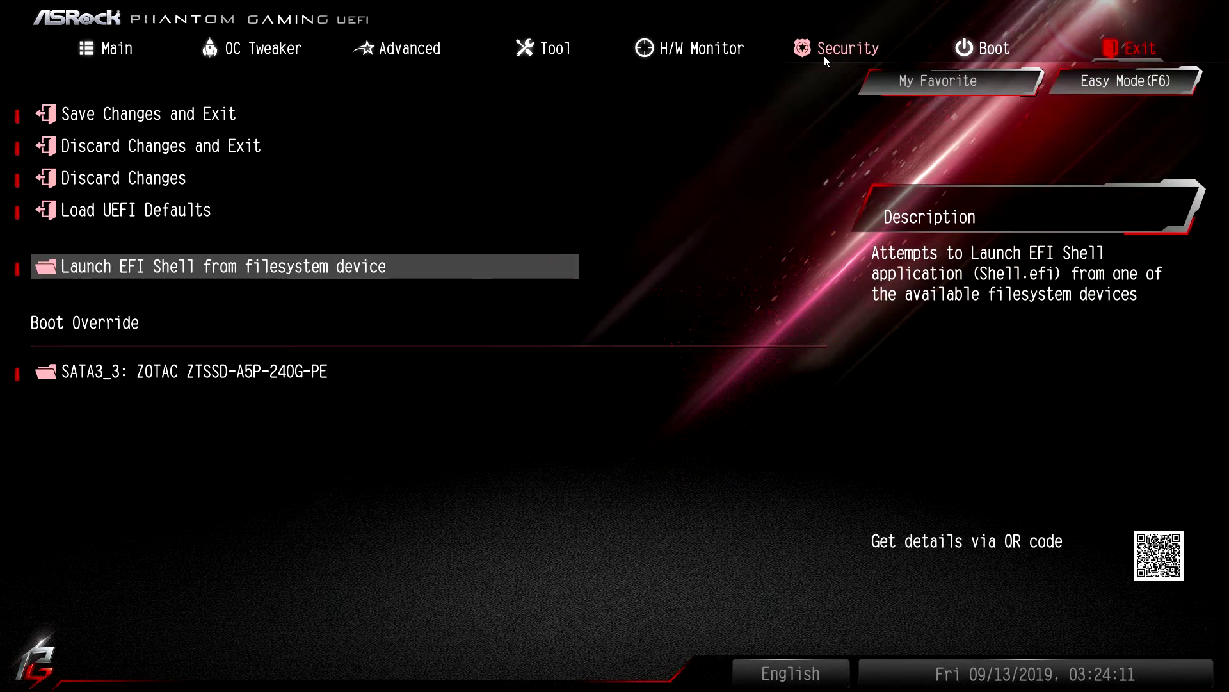
key("Down")
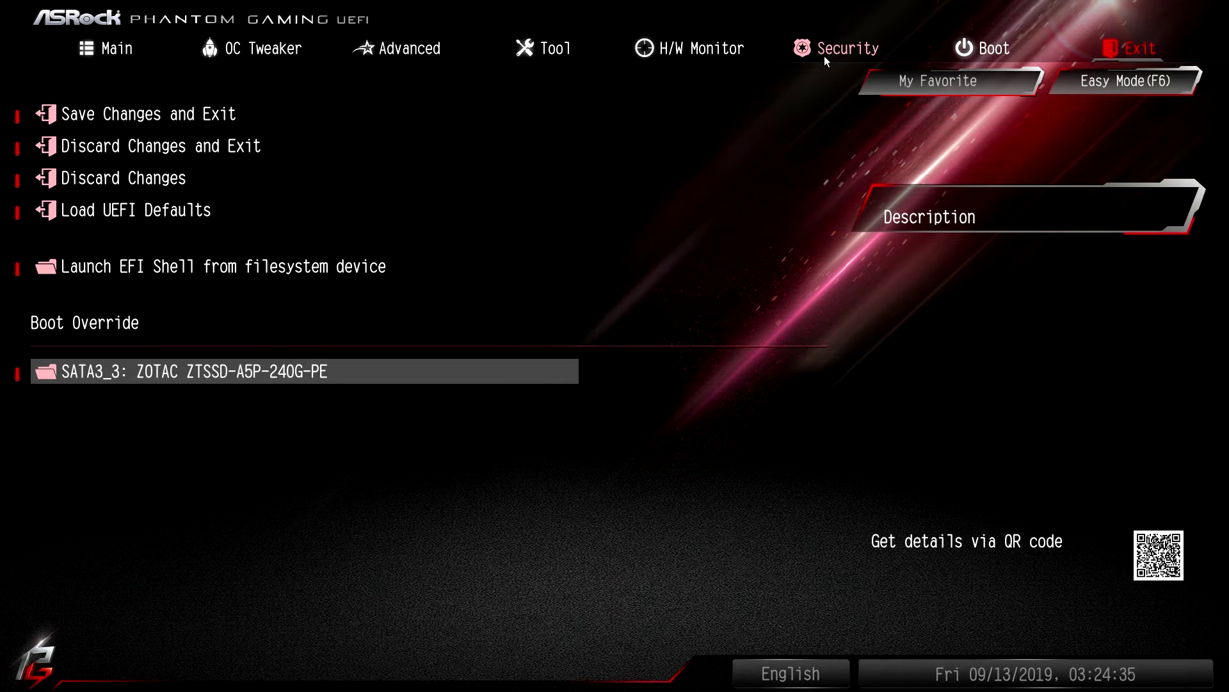
Return to the Main tab and switch back to the EZ Mode dashboard with F6
left_click(85, 50)
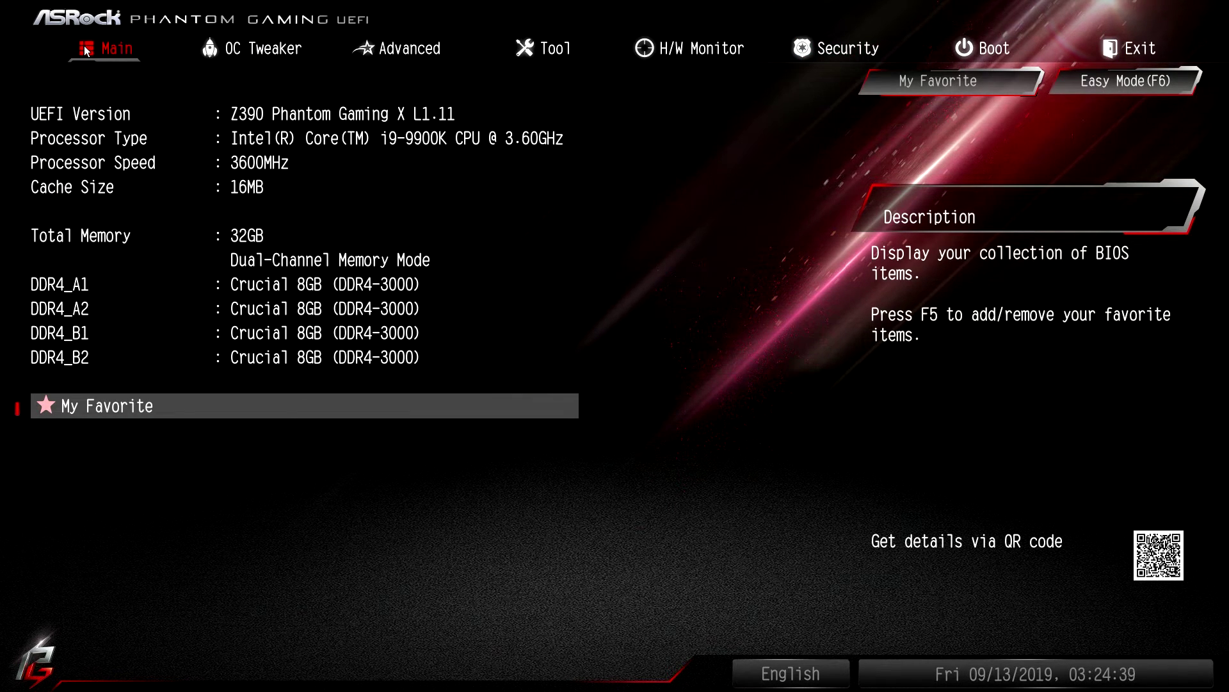
key("F6")
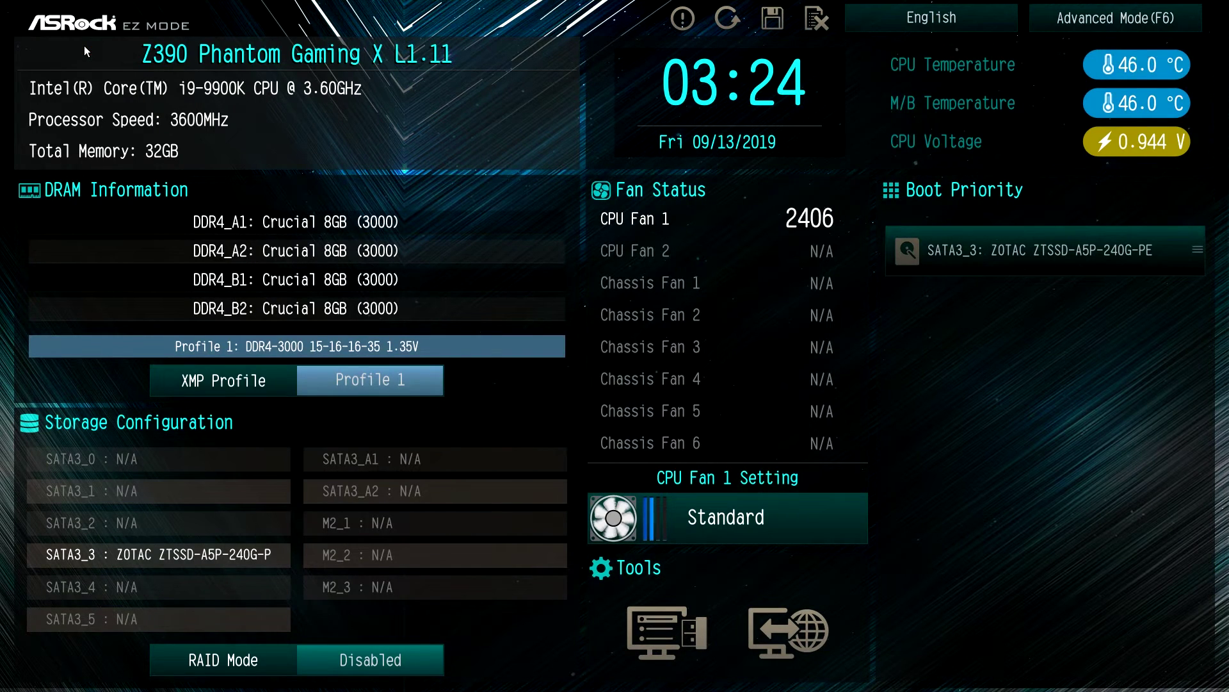